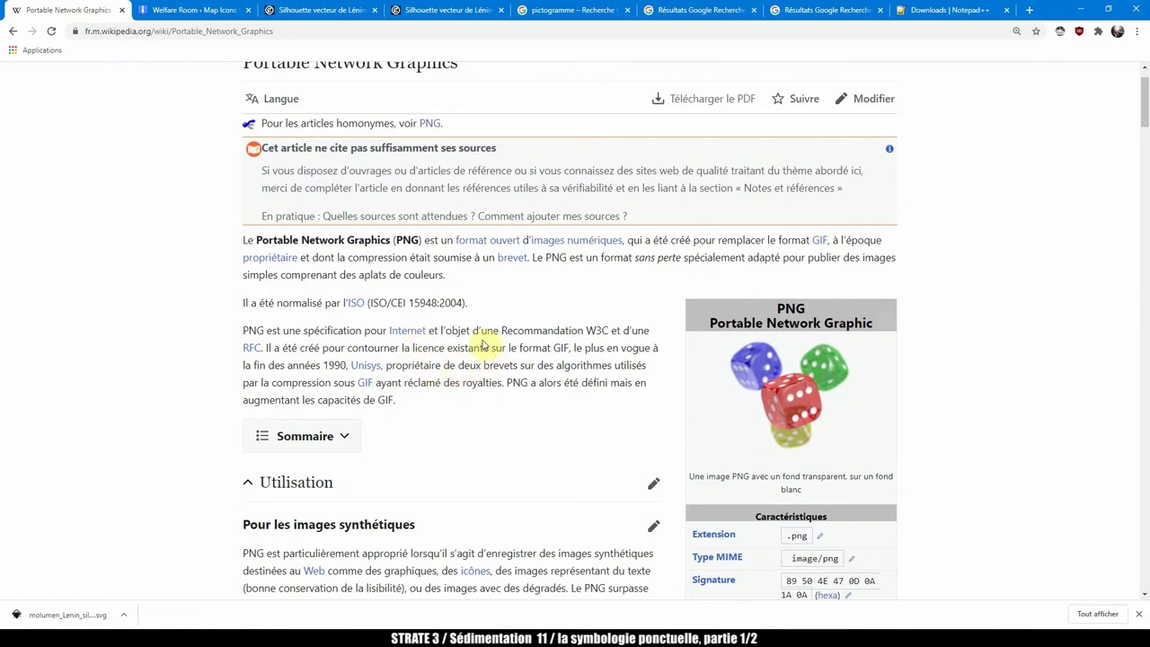
# - Open the no-smoking pictogram from the "pictogramme" image search results in its own tab and copy the image
pyautogui.scroll(1, 493, 396)
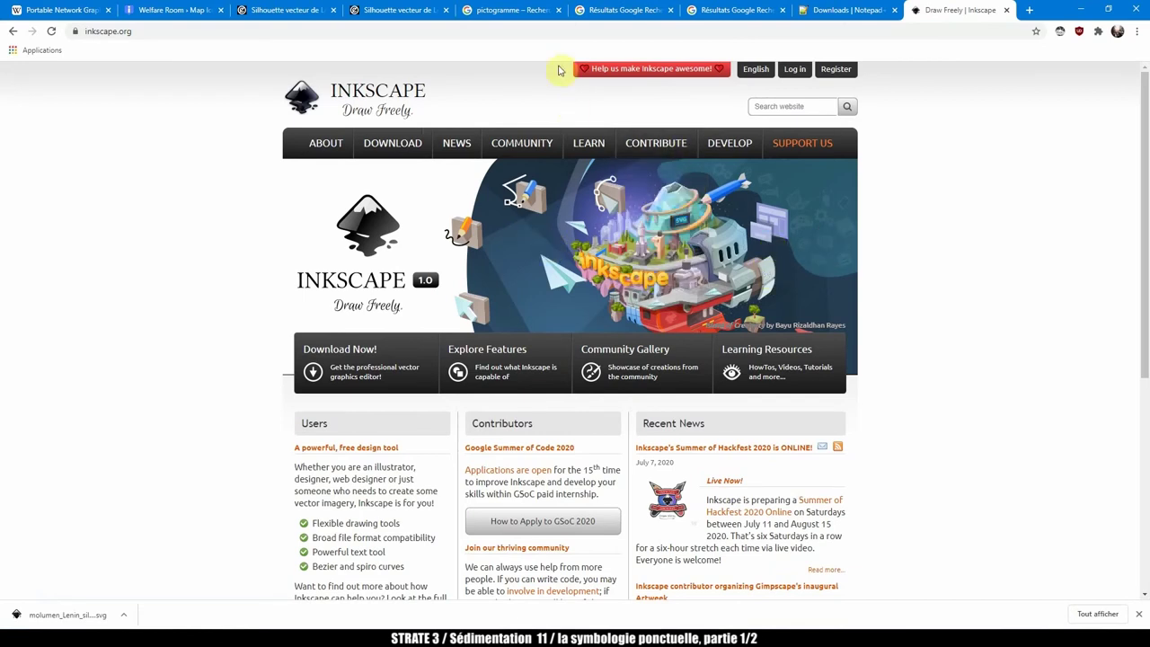
pyautogui.click(507, 10)
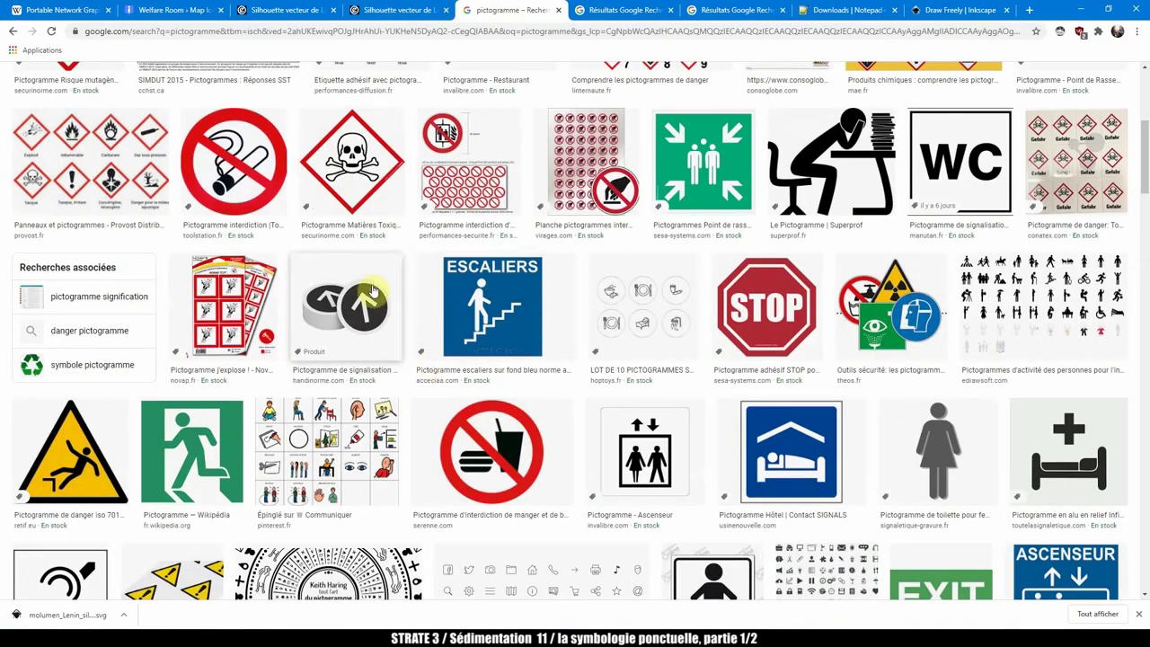
pyautogui.scroll(4, 372, 292)
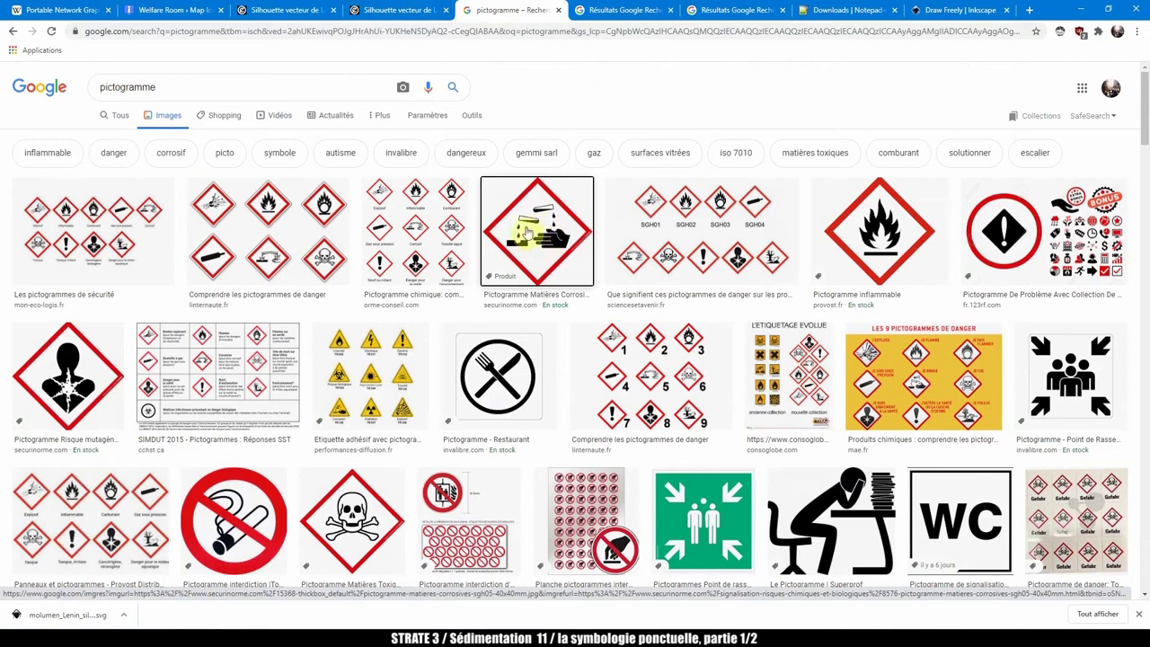
pyautogui.middleClick(232, 515)
pyautogui.click(549, 13)
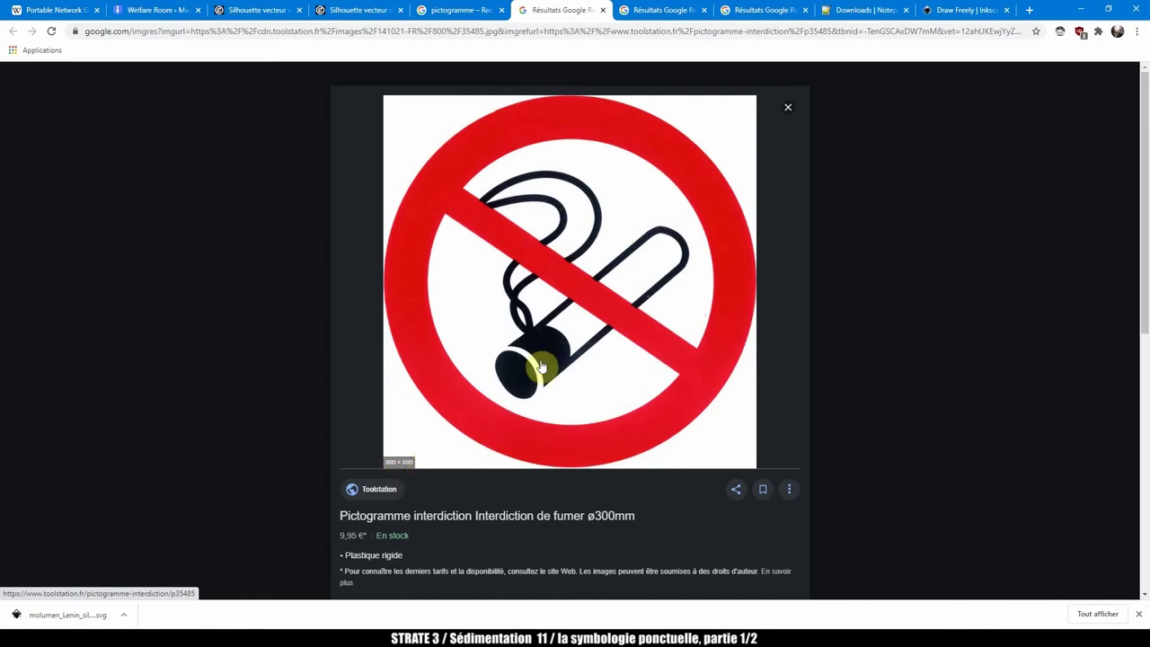
pyautogui.rightClick(558, 223)
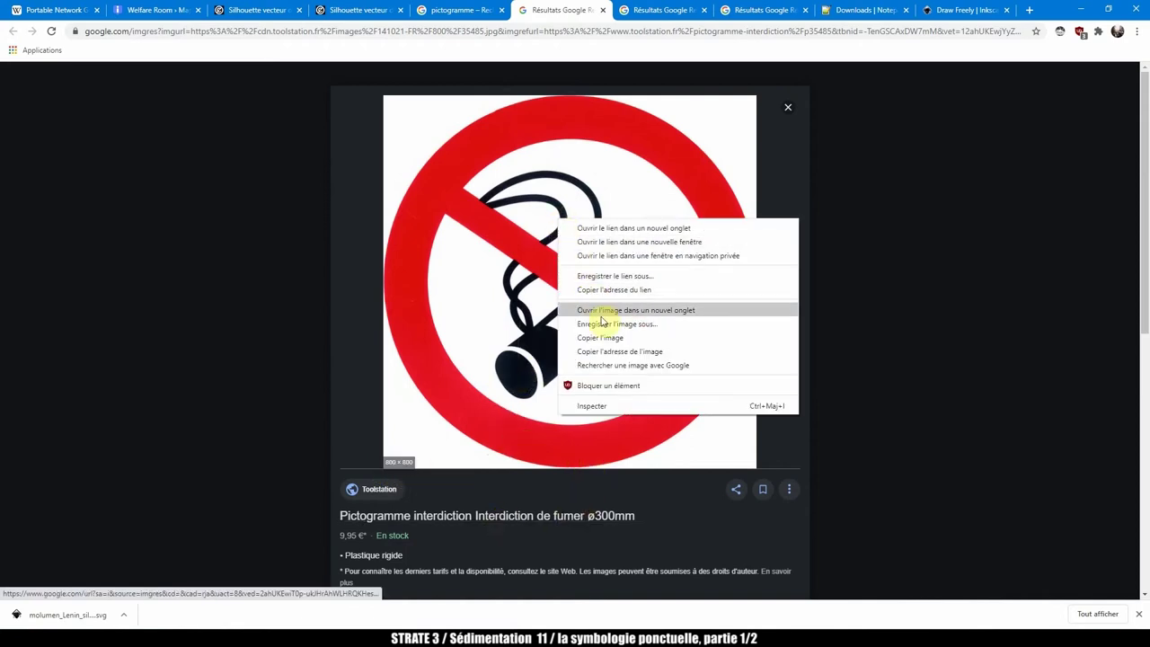
pyautogui.click(606, 338)
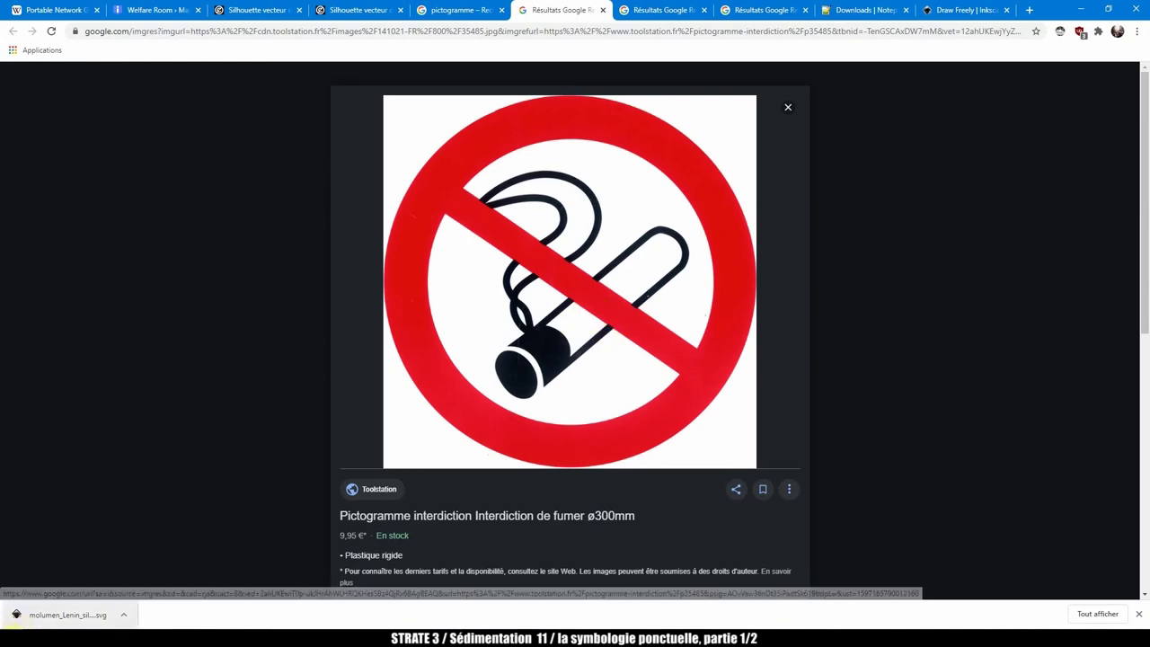
# - Launch Inkscape, paste the copied pictogram into the new document and move it to about X 56 mm, Y 24 mm
pyautogui.press('super')
pyautogui.write('inkscape')
pyautogui.click(58, 378)
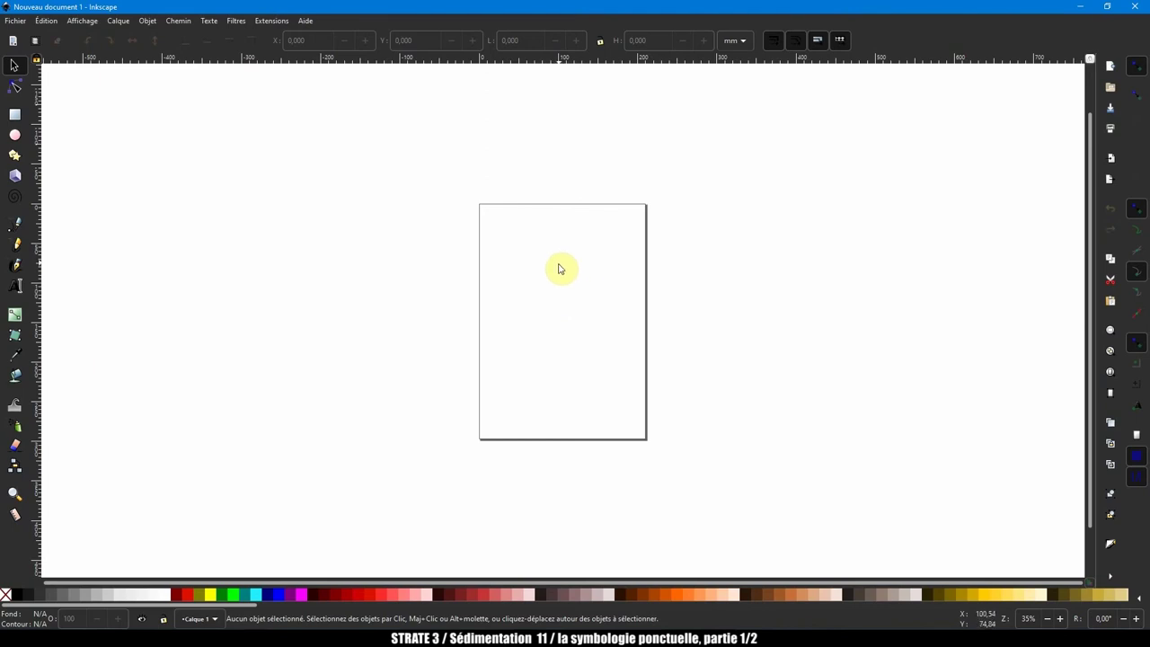
pyautogui.press('ctrl')
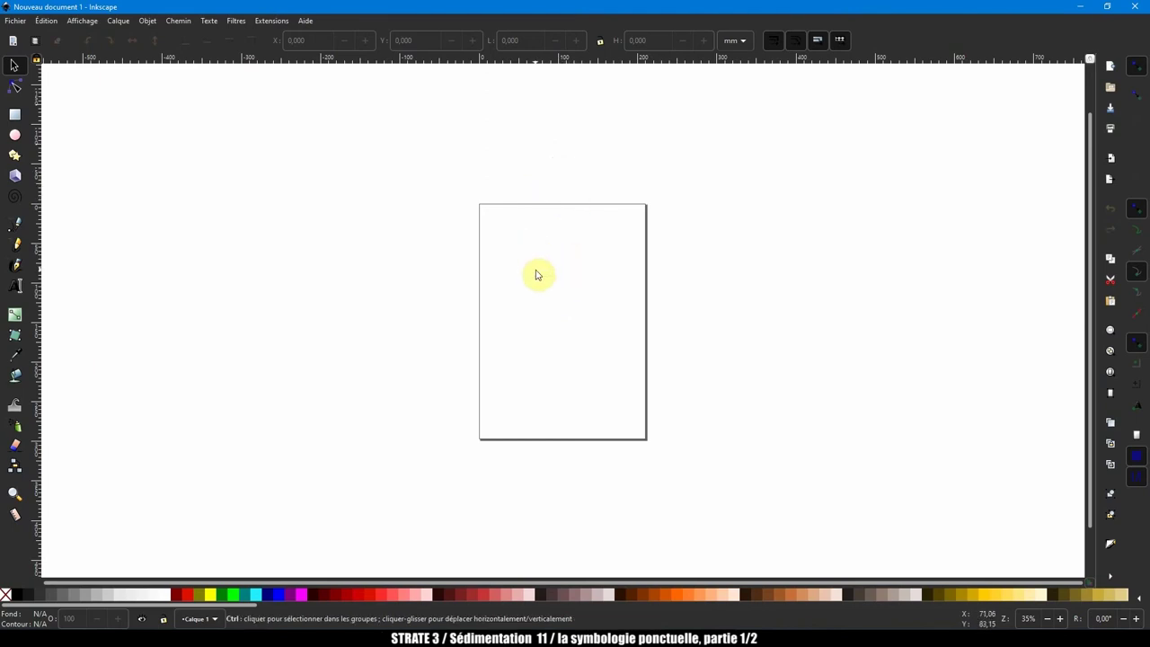
pyautogui.hotkey('ctrl', 'v')
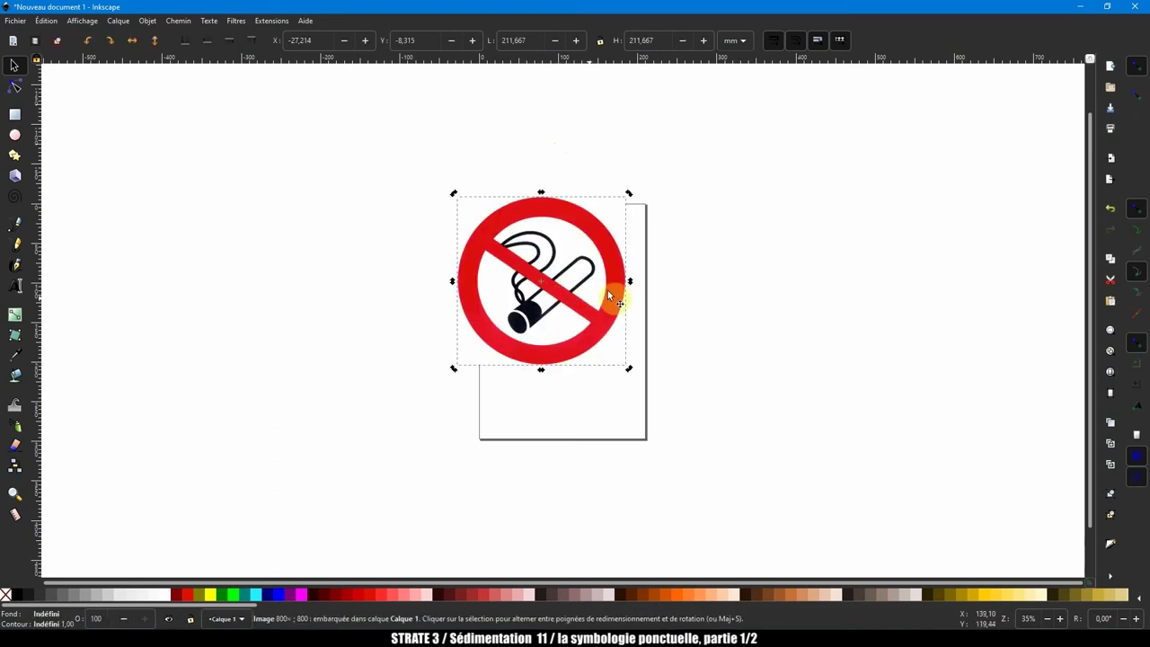
pyautogui.moveTo(595, 272); pyautogui.dragTo(644, 213)
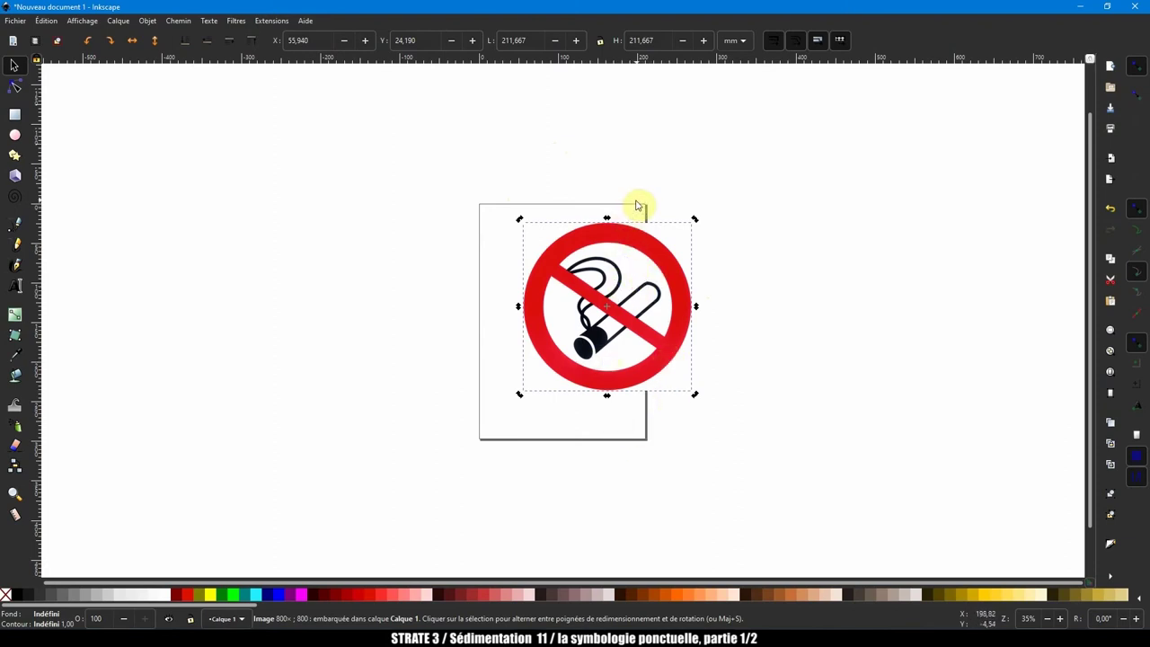
# - Resize the page to fit the selected pictogram through the document properties, and deselect the image
pyautogui.click(16, 24)
pyautogui.click(54, 226)
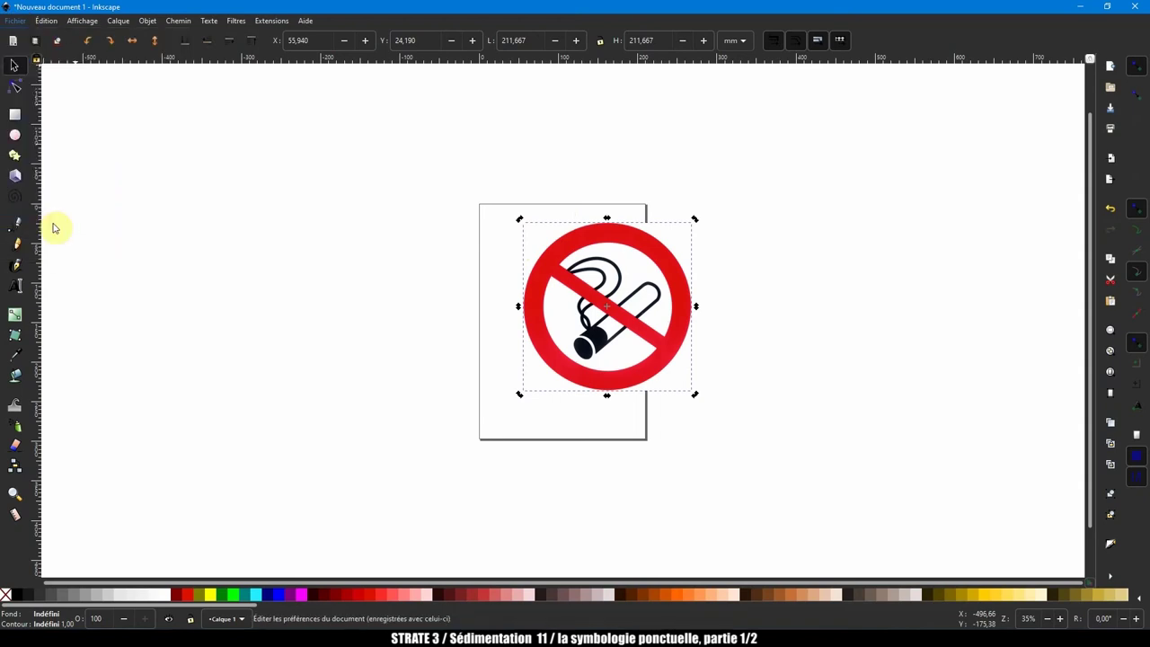
pyautogui.moveTo(624, 267); pyautogui.dragTo(477, 114)
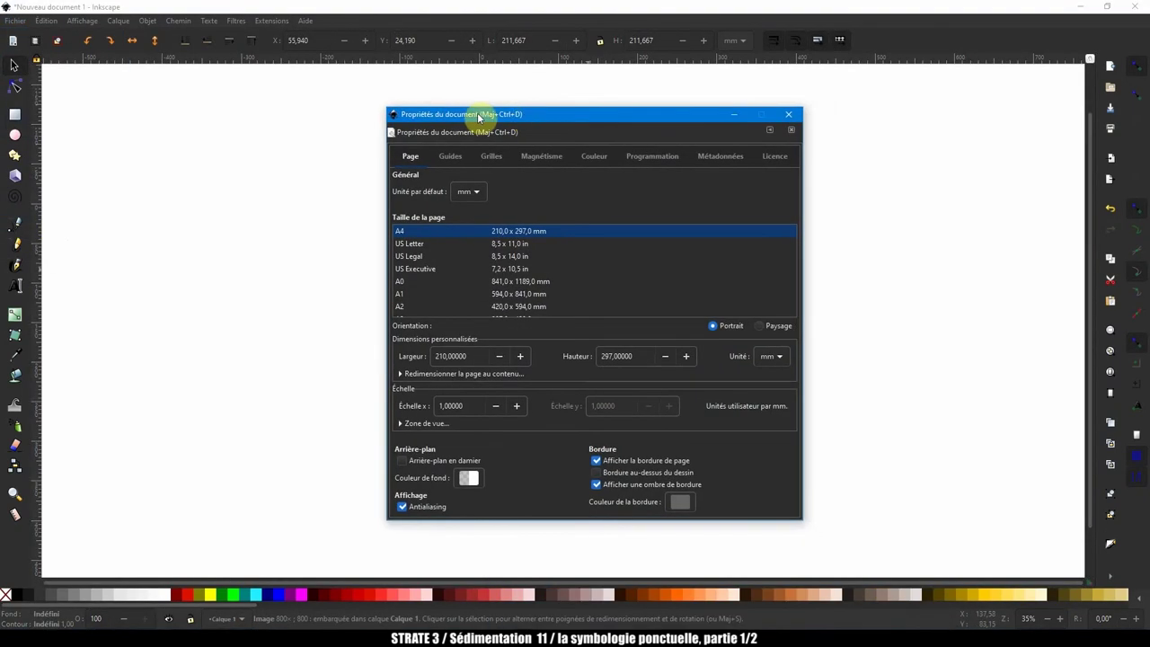
pyautogui.click(401, 374)
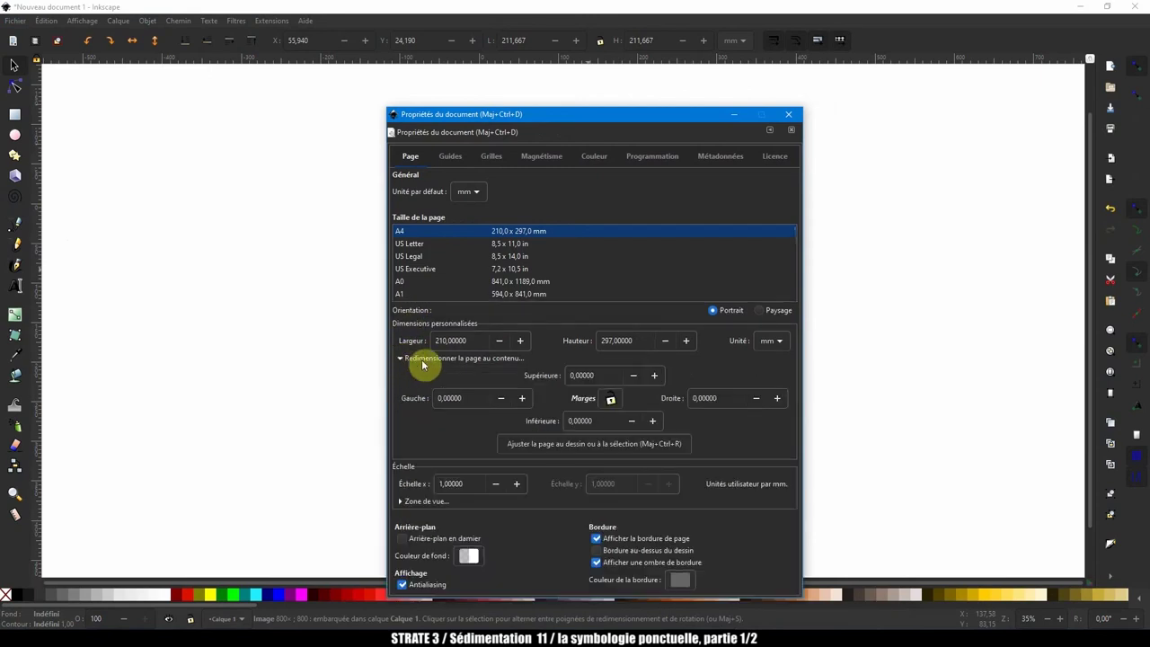
pyautogui.click(577, 444)
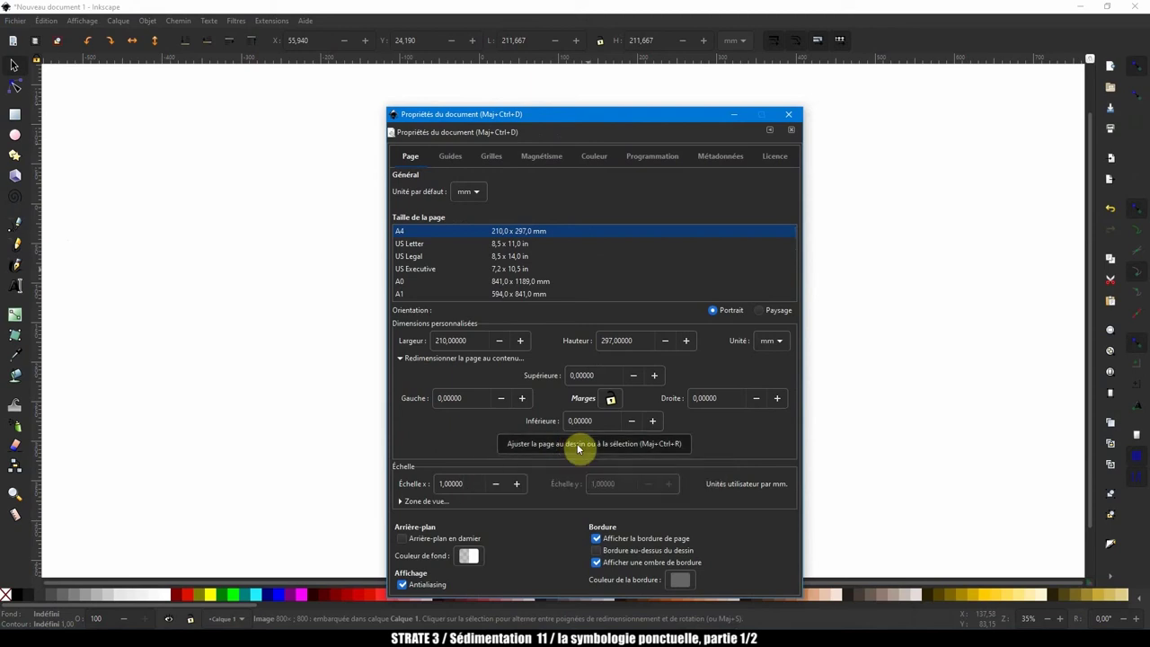
pyautogui.click(789, 114)
pyautogui.click(639, 200)
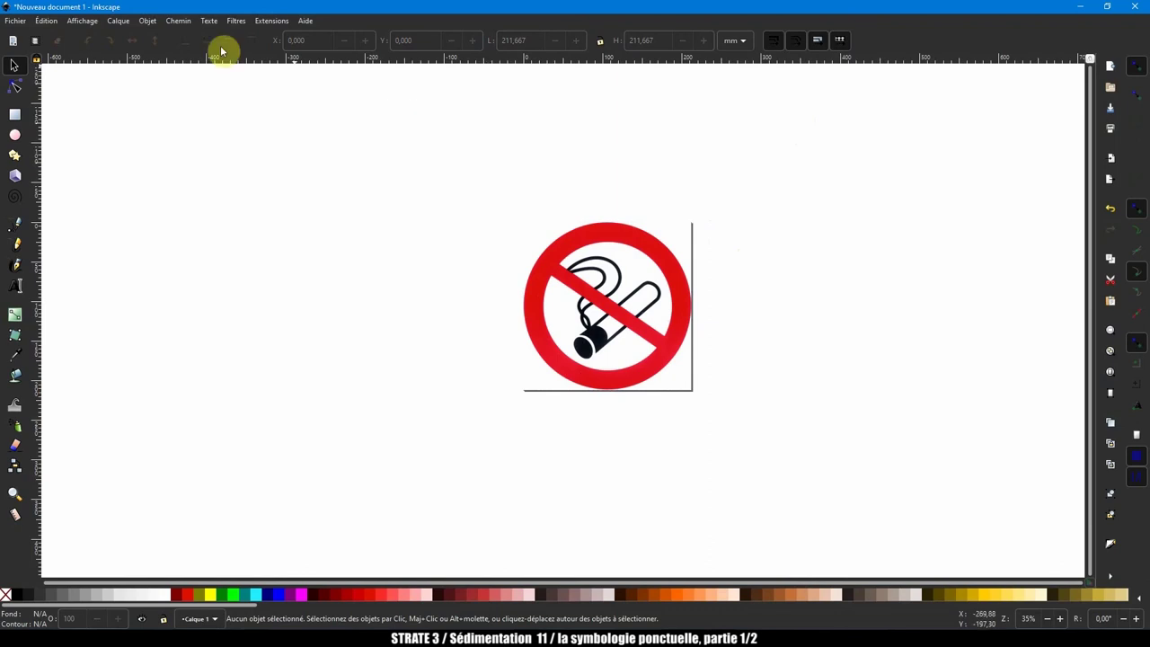
# - Save the document as dessin.svg in the MES SVG folder using the plain SVG format (SVG simple)
pyautogui.click(16, 25)
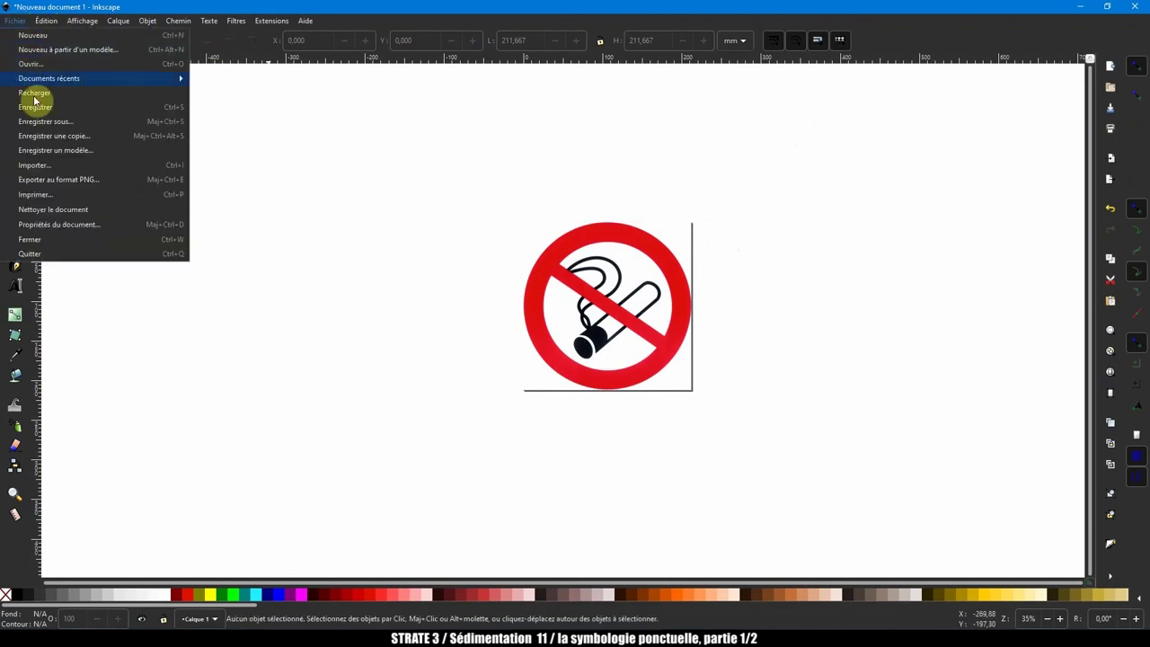
pyautogui.click(50, 121)
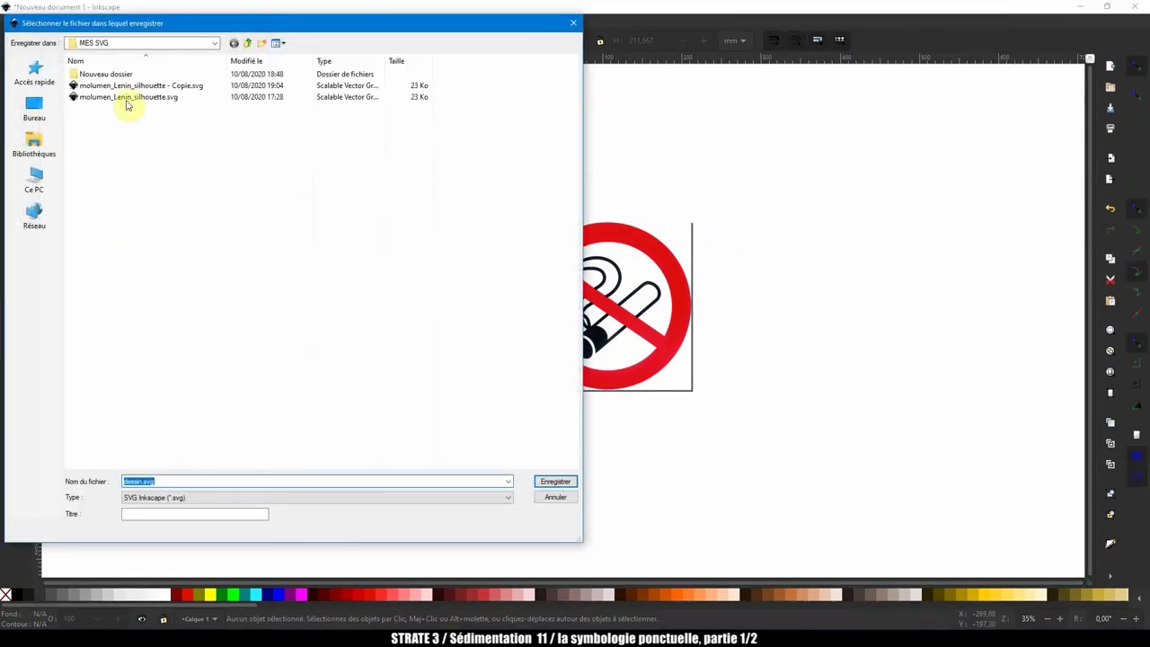
pyautogui.click(162, 499)
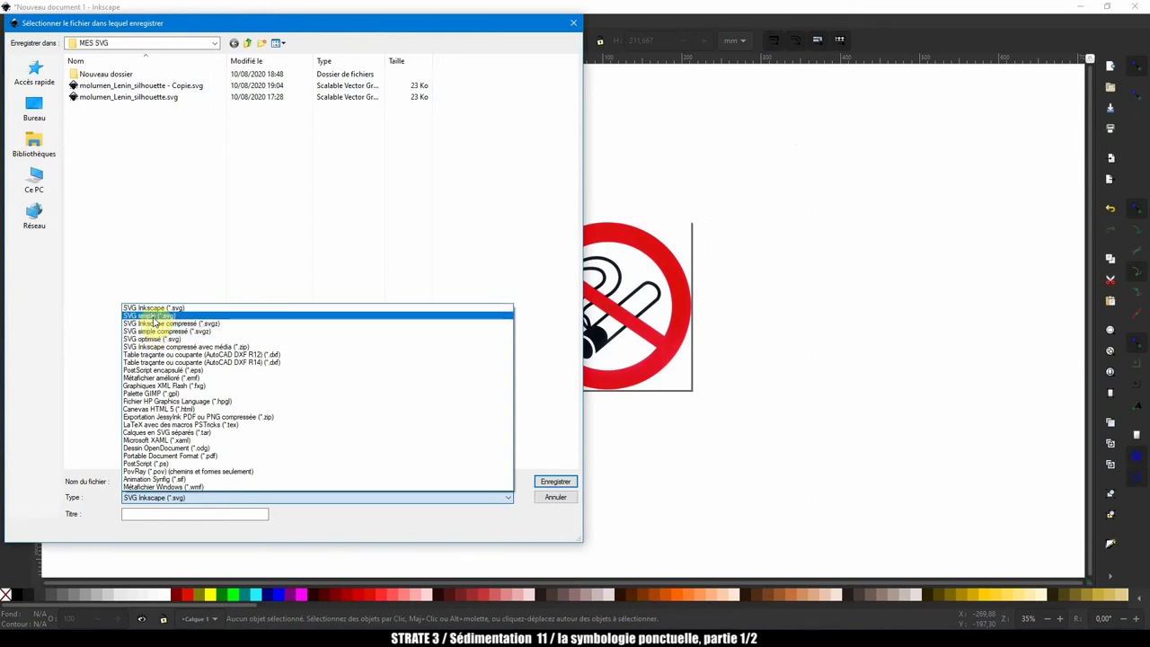
pyautogui.click(154, 318)
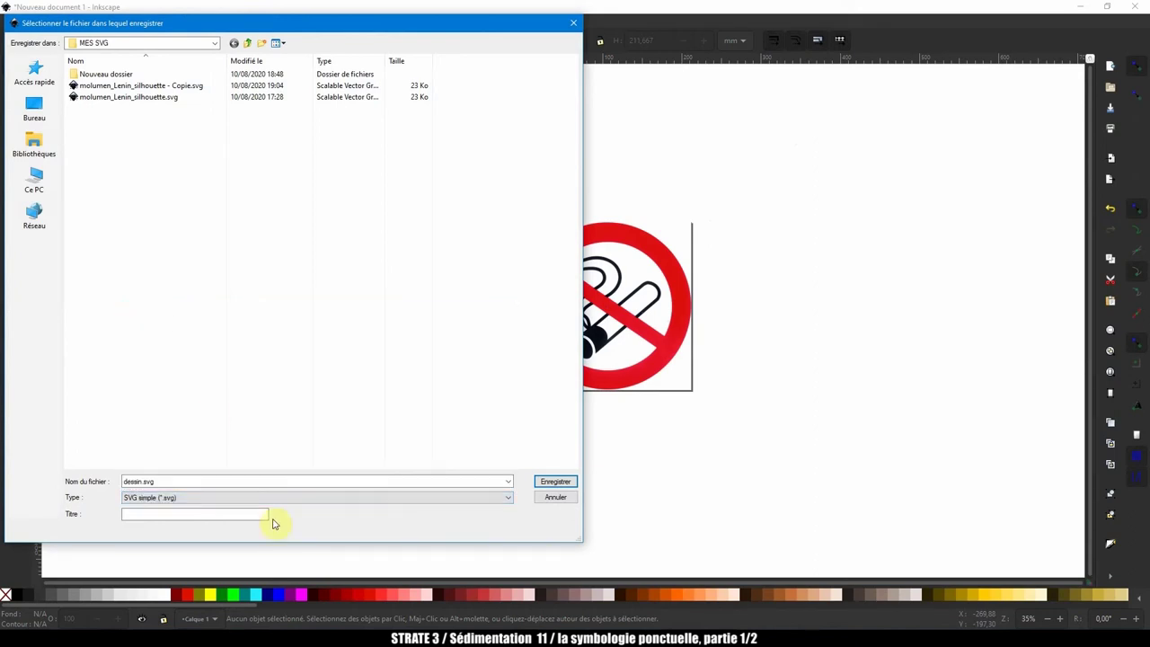
pyautogui.click(554, 481)
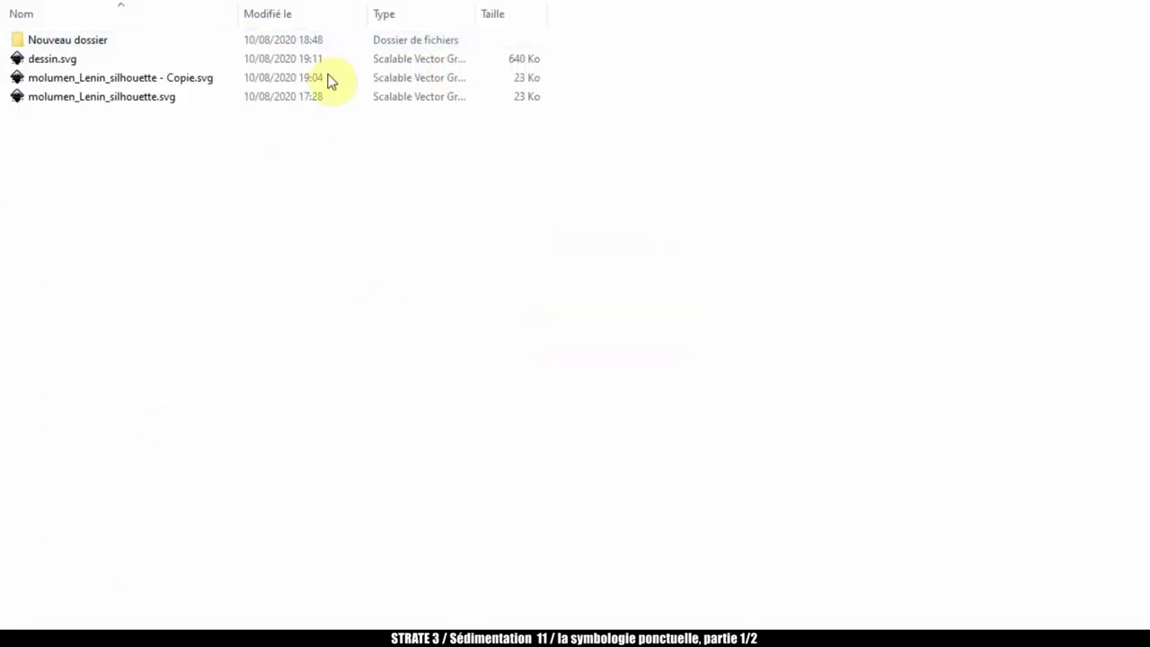
# - Compare the file size of dessin.svg with the Lenin silhouette SVG files in the folder
pyautogui.click(68, 60)
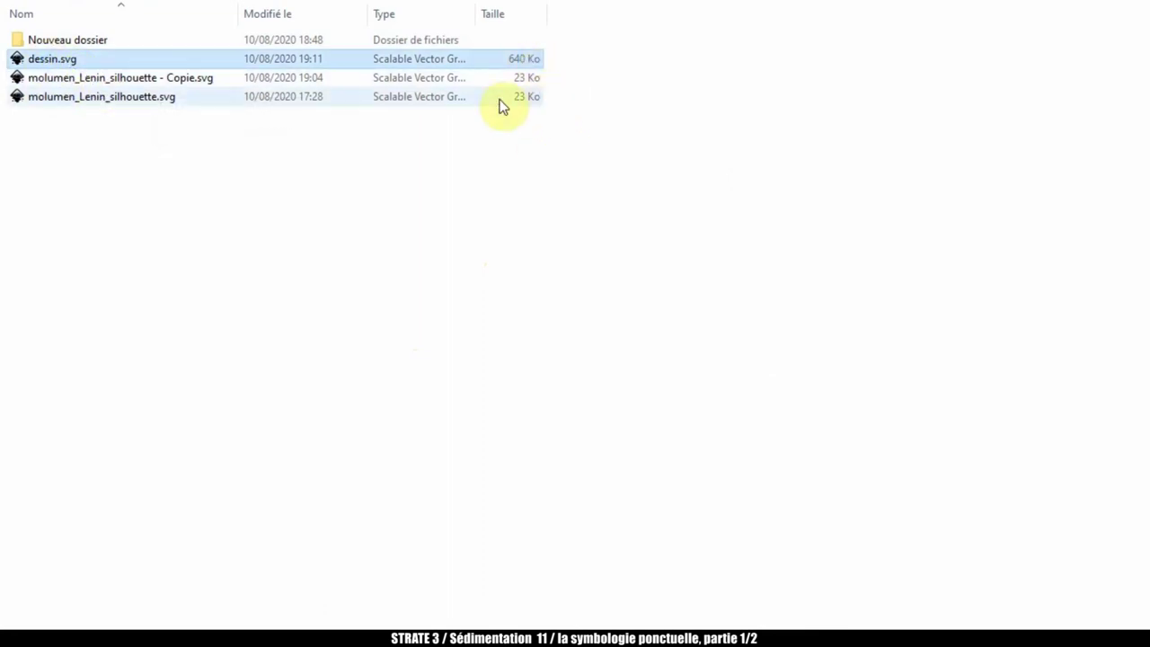
pyautogui.moveTo(558, 132); pyautogui.dragTo(200, 105)
pyautogui.press('Escape')
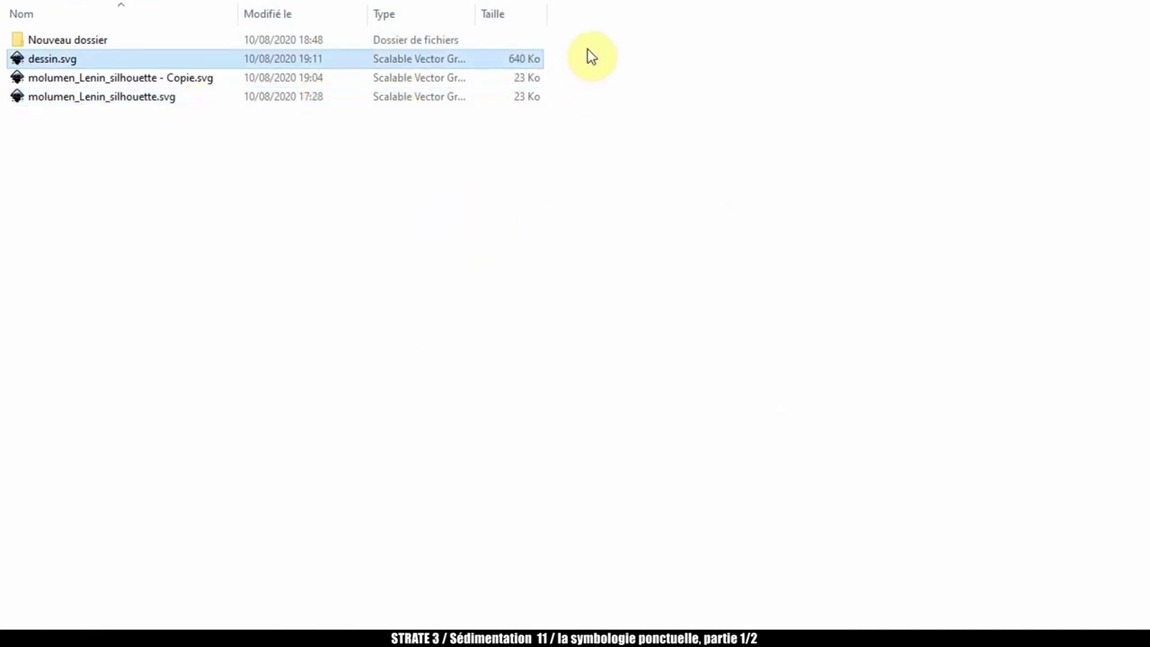
pyautogui.moveTo(615, 51); pyautogui.dragTo(403, 61)
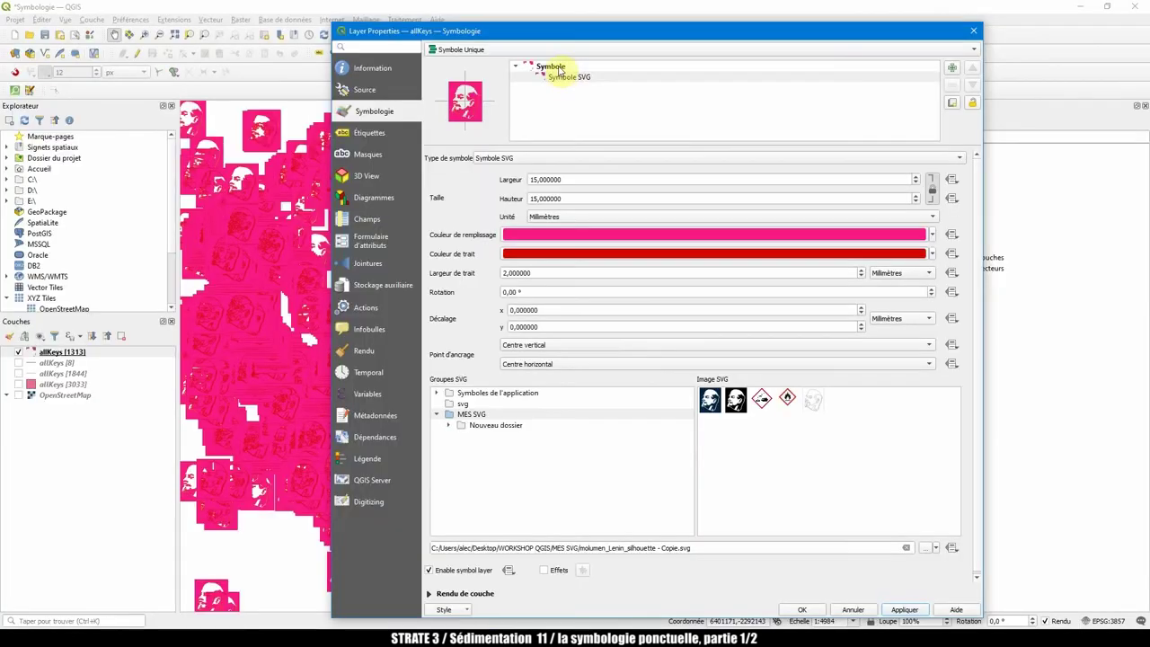
# - In QGIS, set the SVG symbol of the allKeys point layer to dessin.svg from the MES SVG group
pyautogui.click(575, 79)
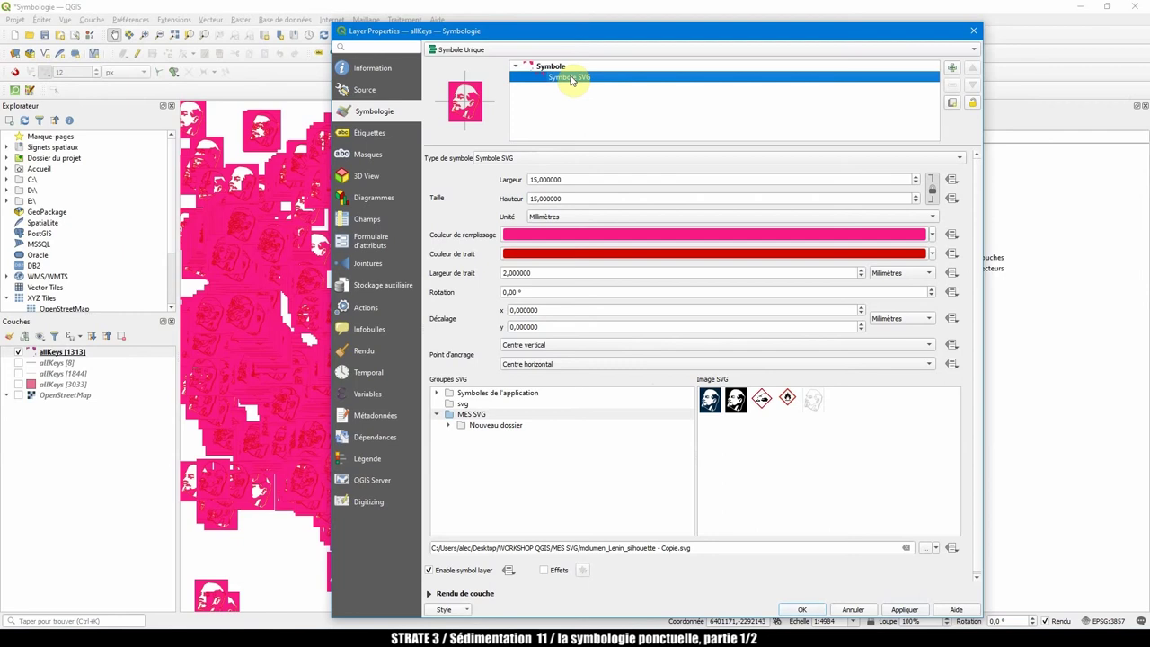
pyautogui.click(474, 416)
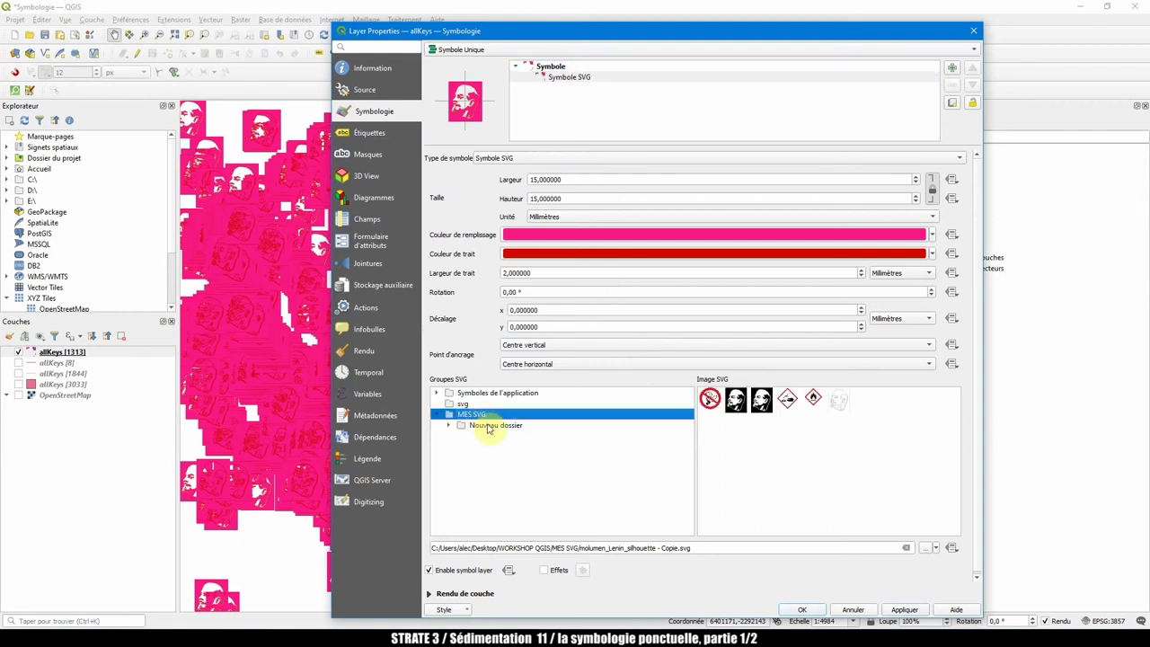
pyautogui.click(710, 400)
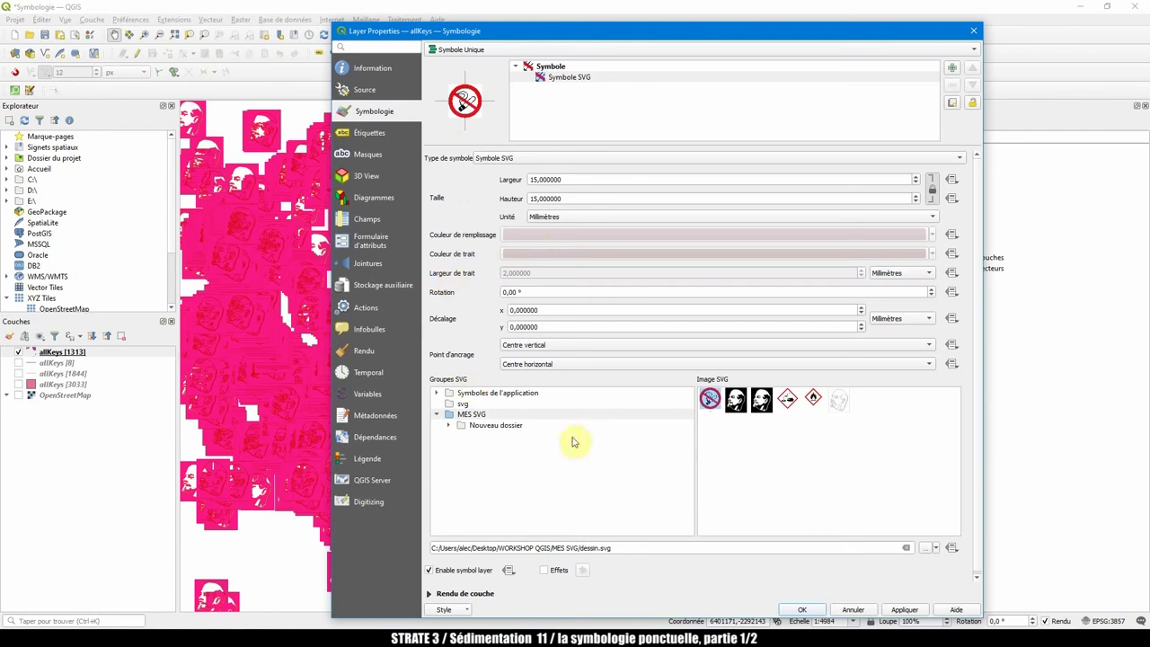
# - Return to Inkscape, select the no-smoking image and examine the edge of its red ring at high magnification
pyautogui.hotkey('alt', 'Tab')
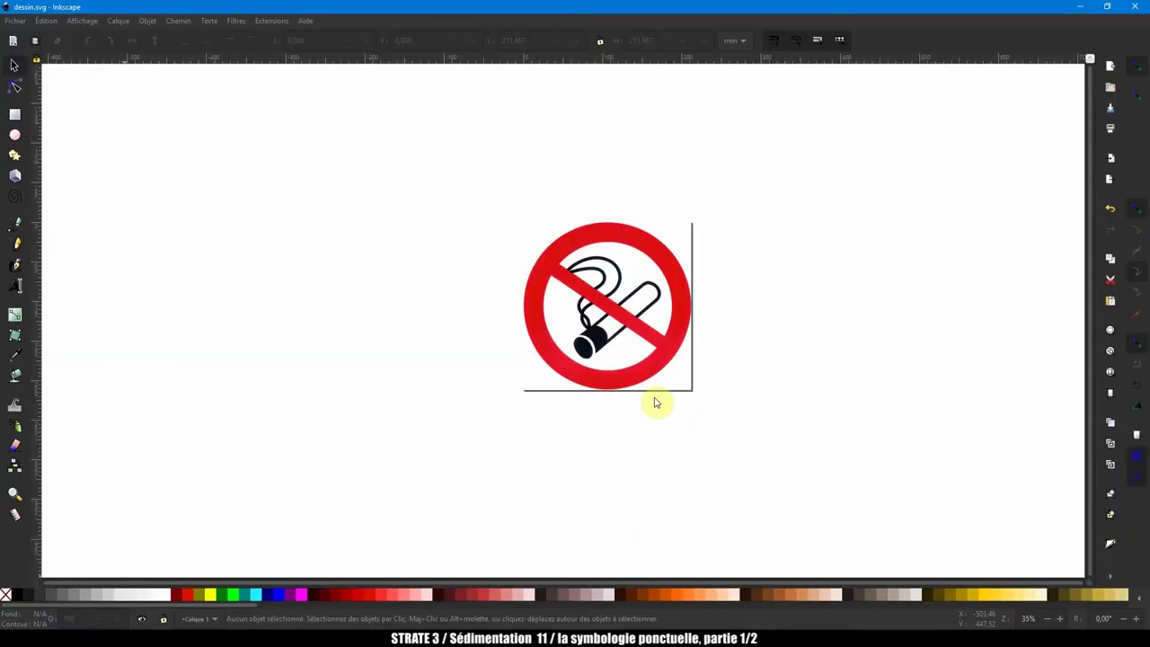
pyautogui.click(553, 269)
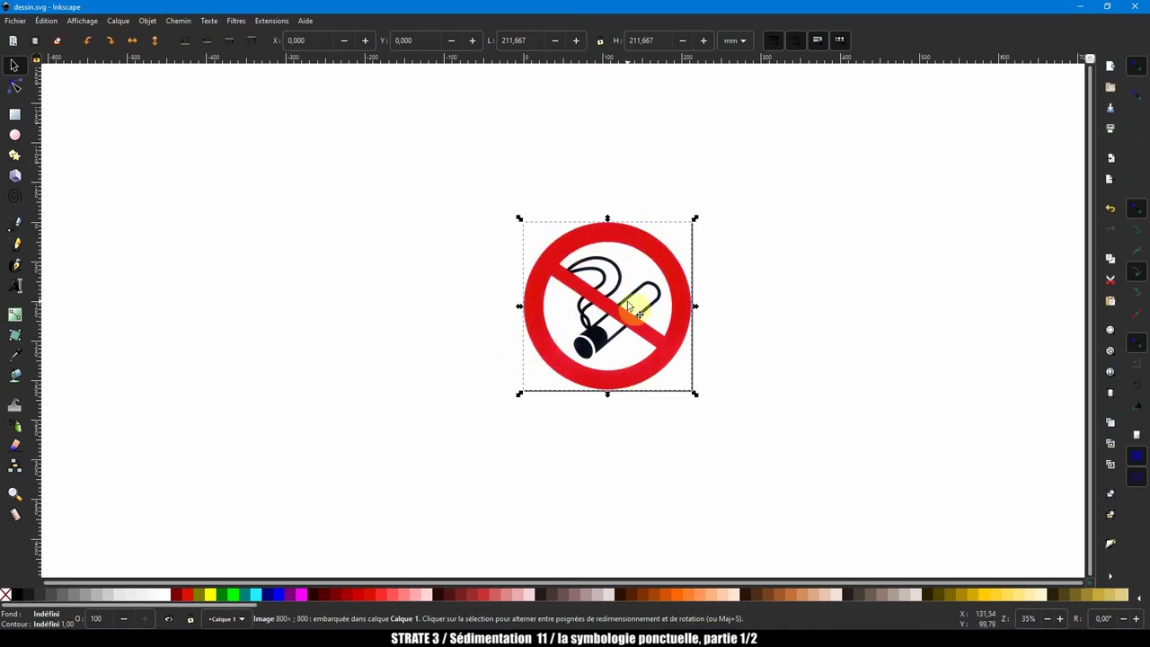
pyautogui.keyDown('ctrl'); pyautogui.scroll(8, 608, 283); pyautogui.keyUp('ctrl')
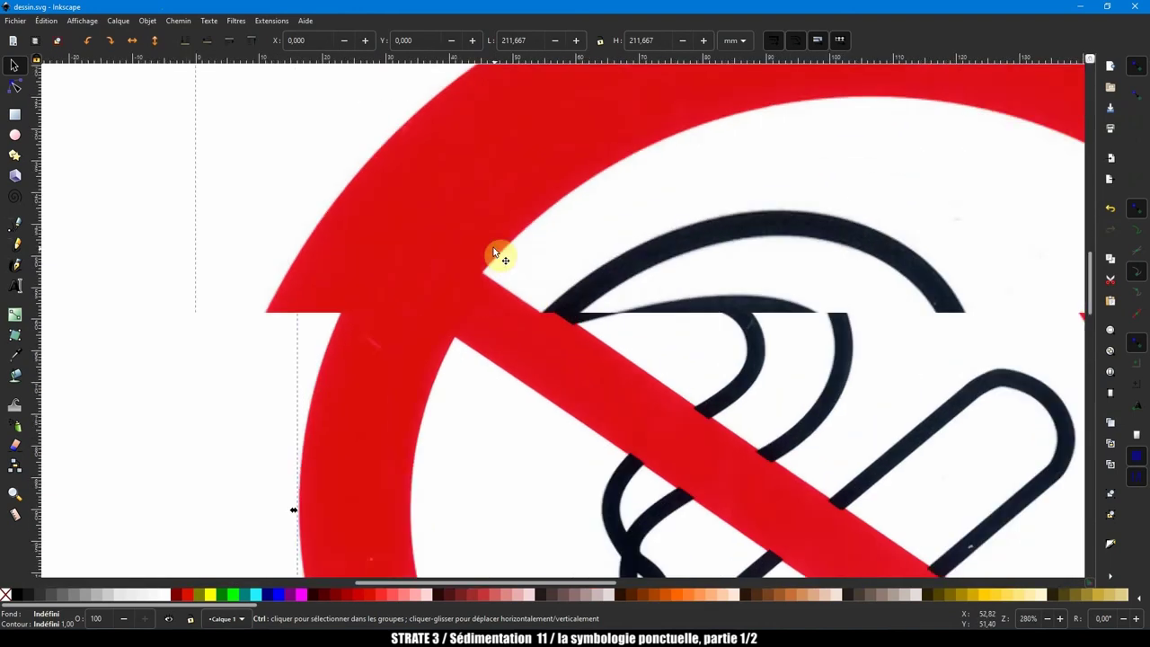
pyautogui.keyDown('ctrl'); pyautogui.scroll(6, 487, 258); pyautogui.keyUp('ctrl')
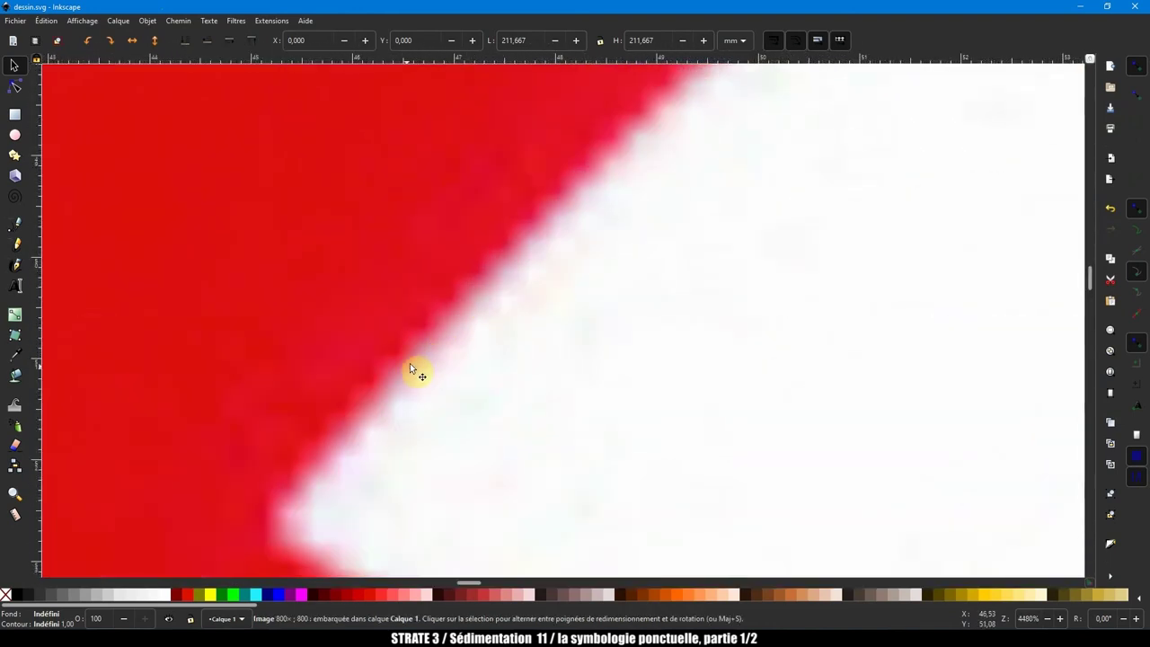
pyautogui.keyDown('ctrl'); pyautogui.scroll(-13, 550, 245); pyautogui.keyUp('ctrl')
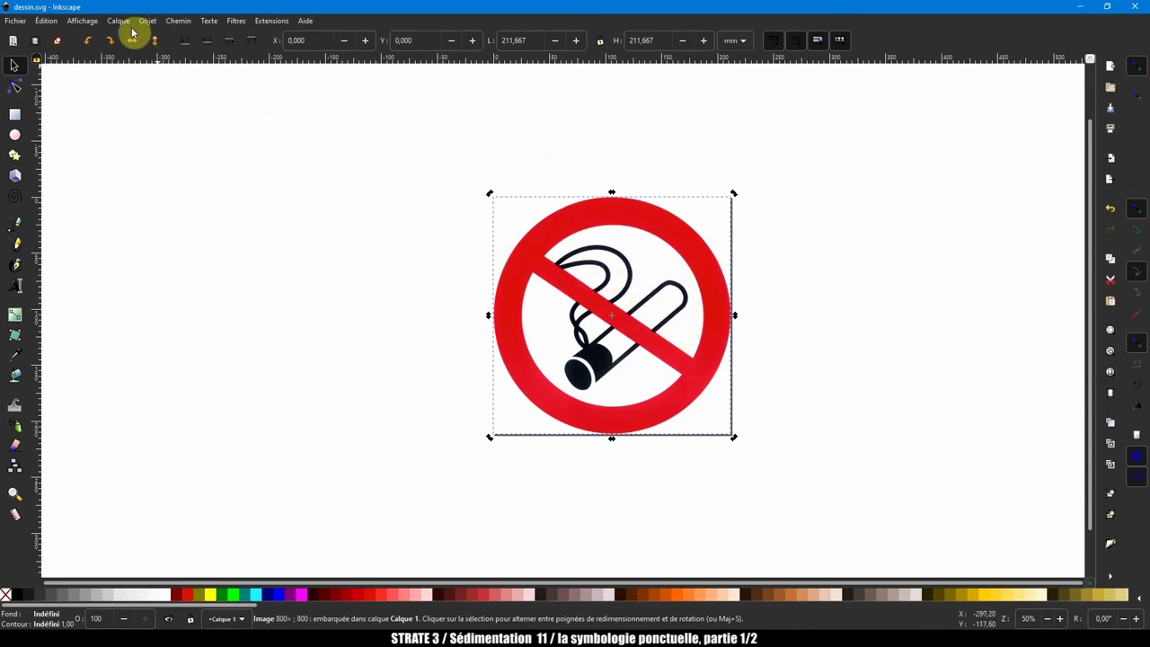
# - Open bitmap tracing for the selected pictogram and preview a single-pass trace by brightness threshold
pyautogui.click(177, 21)
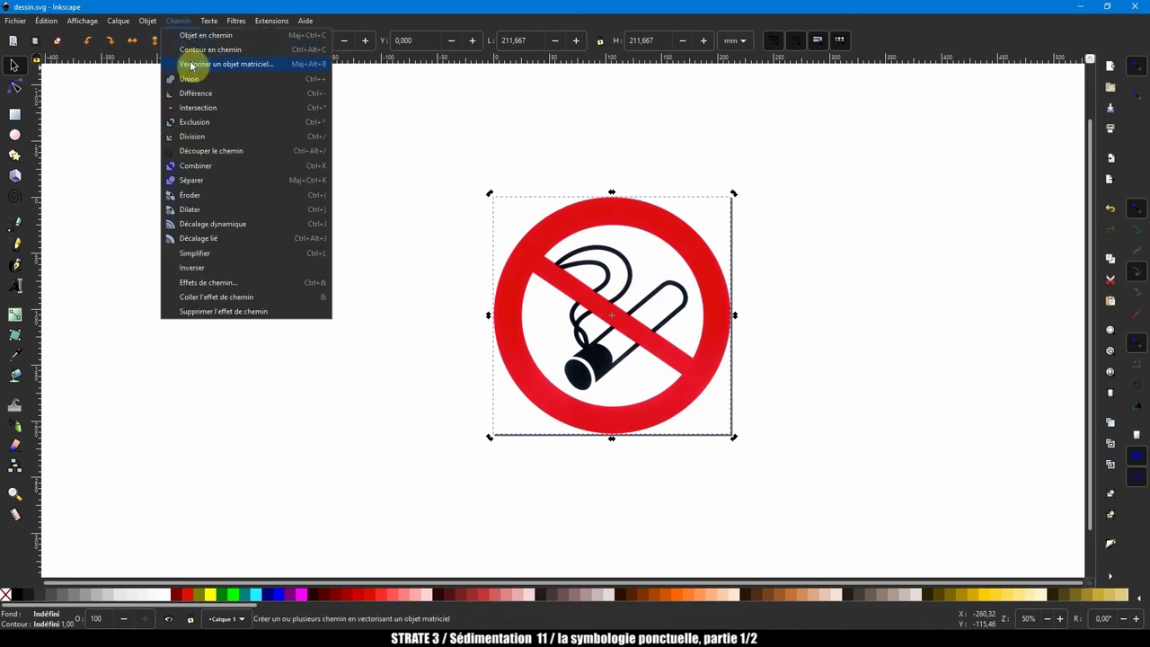
pyautogui.click(248, 66)
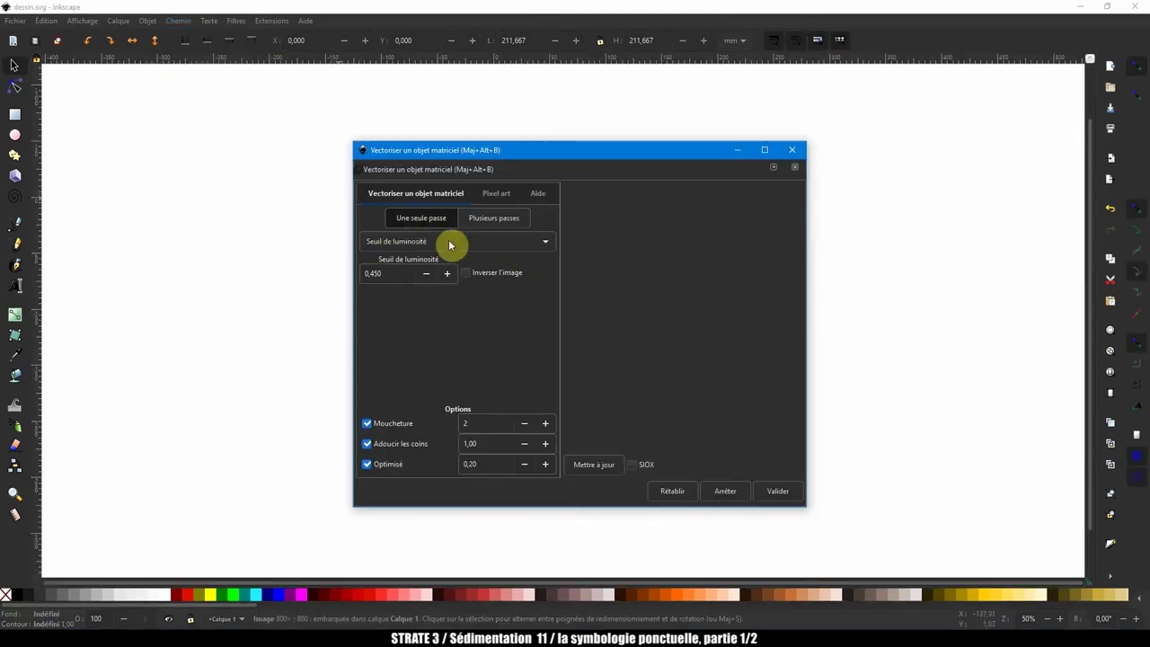
pyautogui.click(593, 467)
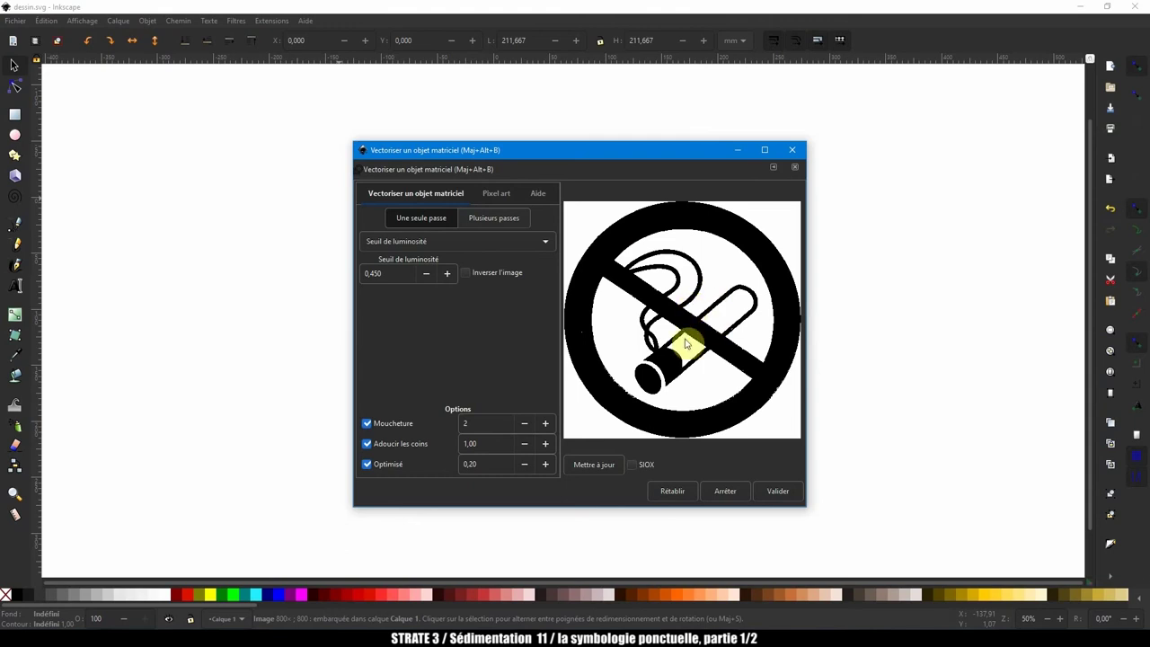
# - Trace the pictogram in multiple passes by colour with 3 passes, apply the trace and close bitmap tracing
pyautogui.click(481, 224)
pyautogui.click(446, 241)
pyautogui.click(376, 263)
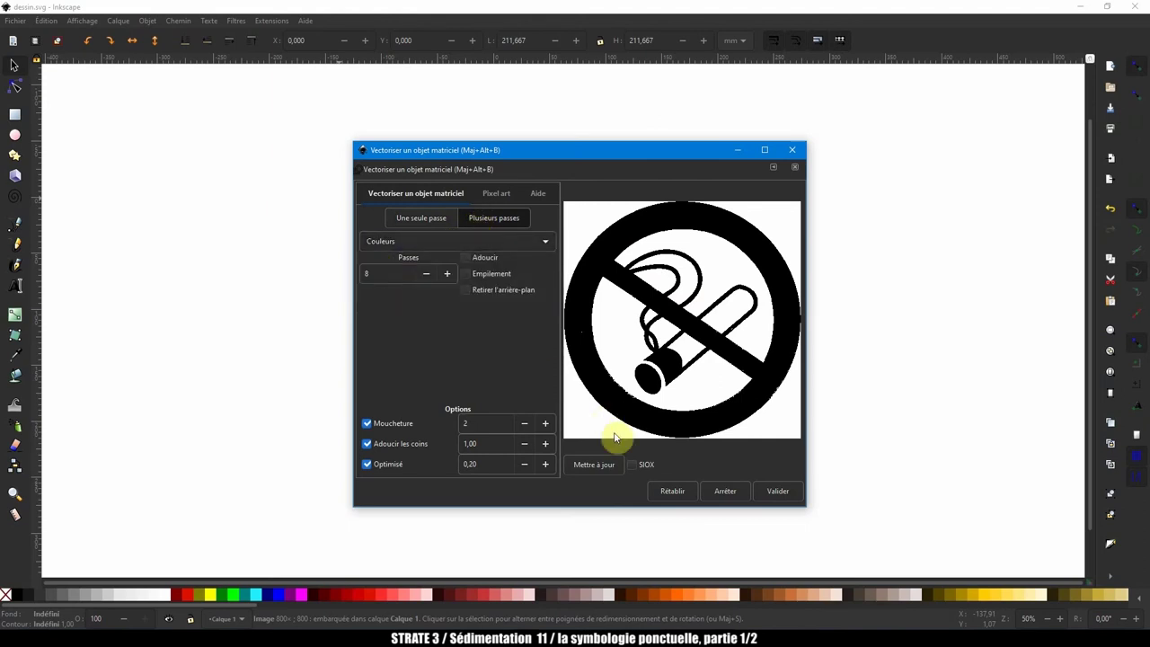
pyautogui.click(607, 466)
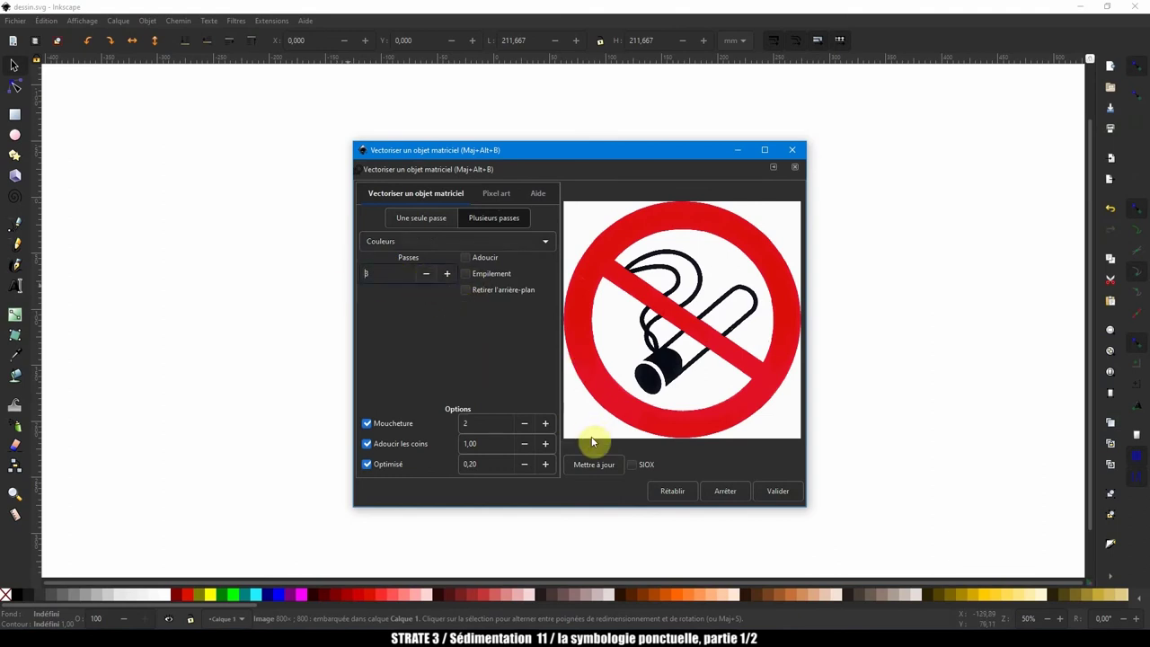
pyautogui.click(590, 466)
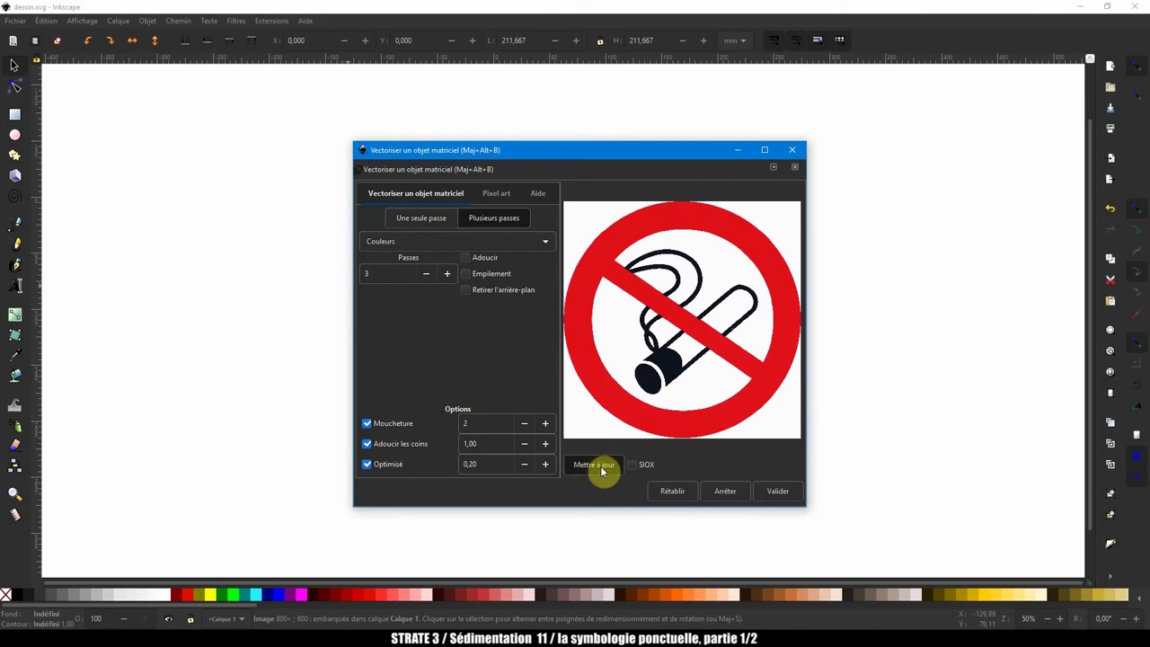
pyautogui.click(778, 491)
pyautogui.click(792, 149)
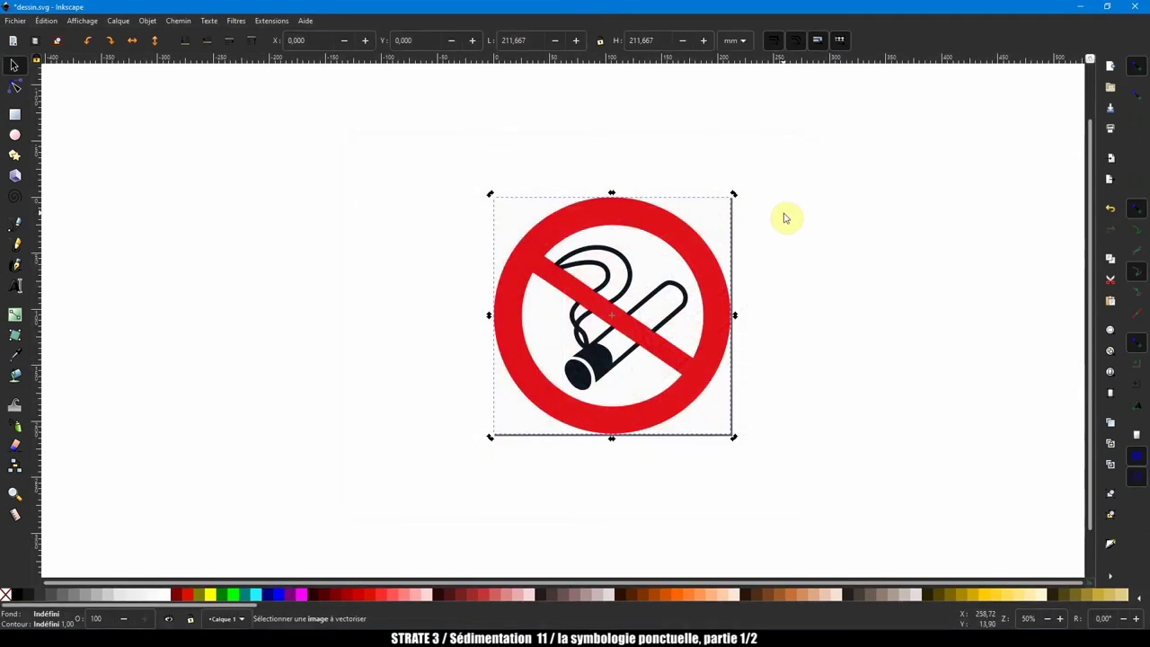
# - Move the traced pictogram aside, off the page, and delete the original bitmap image beneath it
pyautogui.moveTo(670, 227)
pyautogui.mouseDown()
pyautogui.moveTo(619, 210)
pyautogui.moveTo(413, 221)
pyautogui.moveTo(411, 211)
pyautogui.mouseUp()
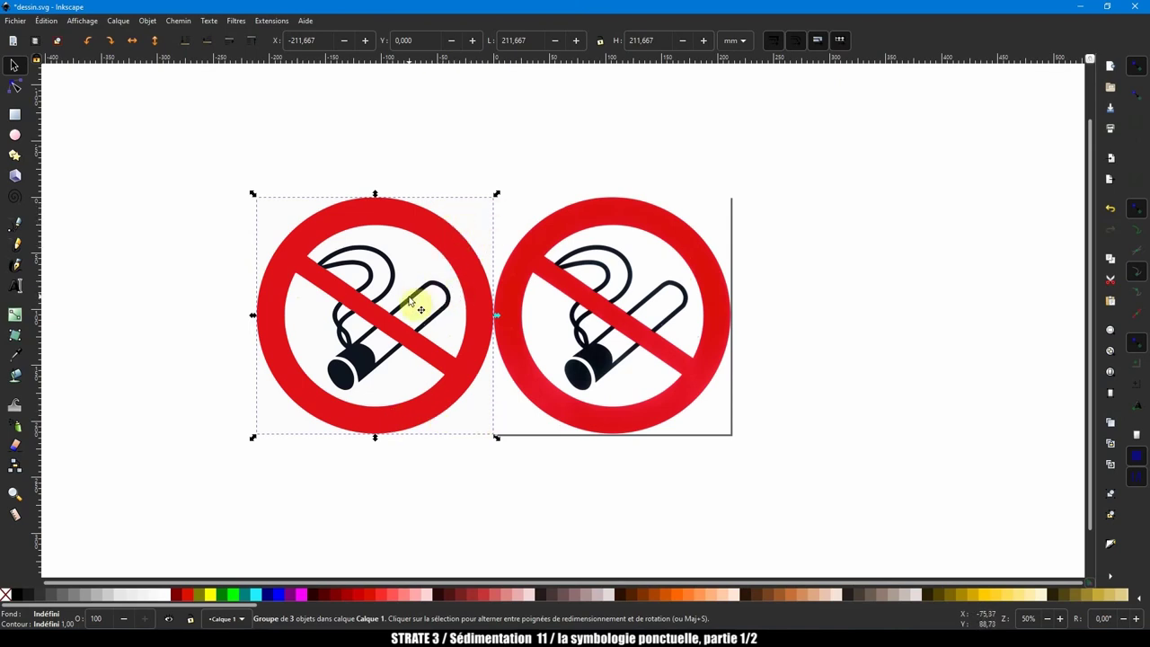
pyautogui.moveTo(410, 302); pyautogui.dragTo(569, 379)
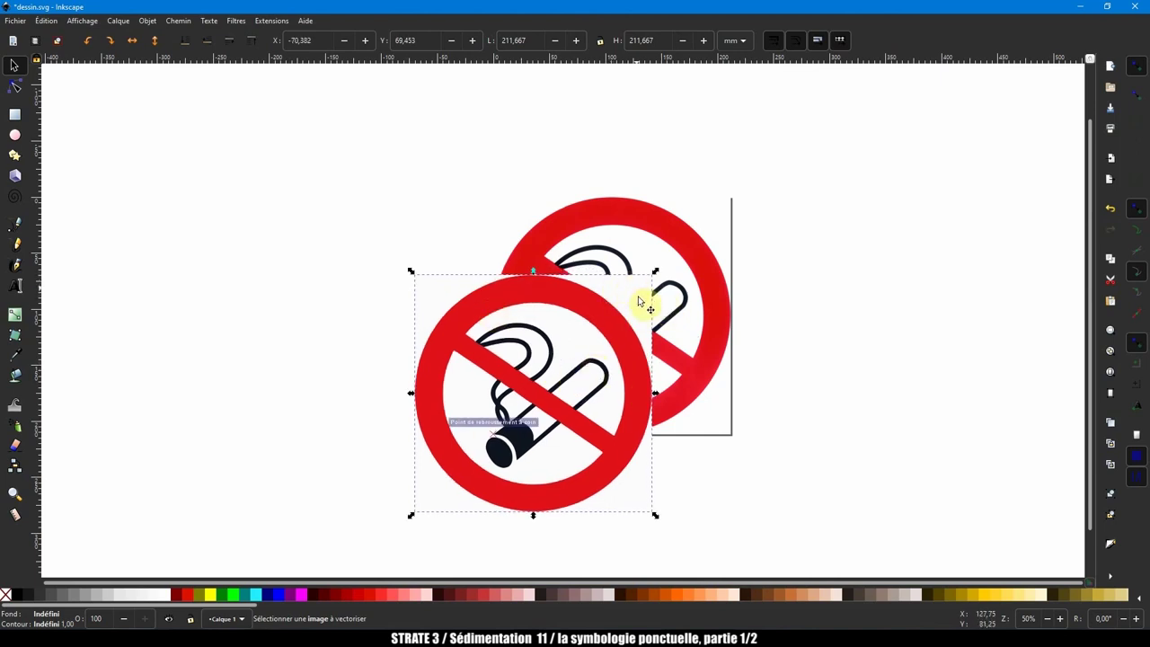
pyautogui.moveTo(547, 327); pyautogui.dragTo(418, 289)
pyautogui.click(603, 257)
pyautogui.press('Delete')
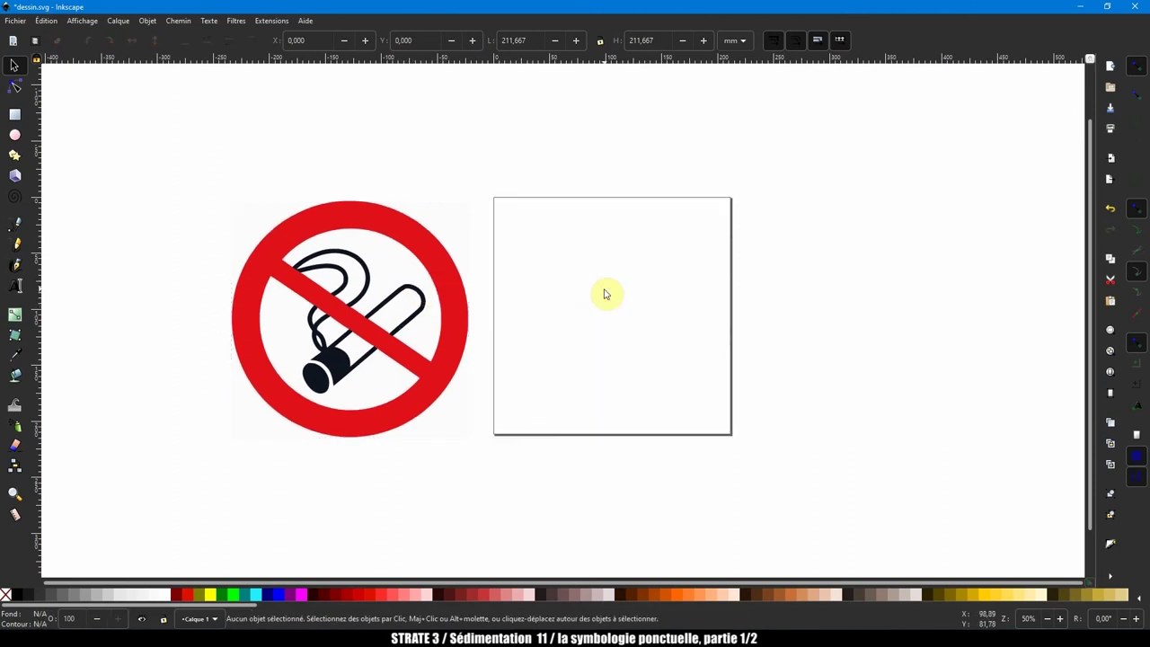
# - Select the traced pictogram and move it back onto the page, aligned with the page border
pyautogui.moveTo(482, 165); pyautogui.dragTo(218, 495)
pyautogui.moveTo(328, 304); pyautogui.dragTo(590, 303)
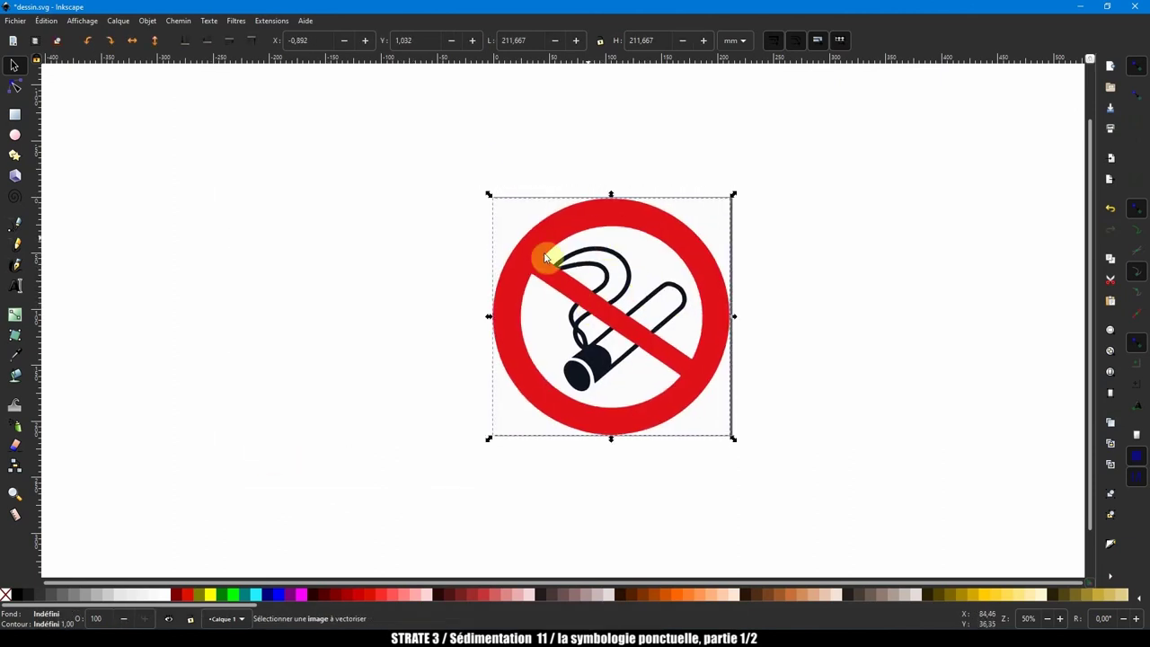
pyautogui.click(769, 286)
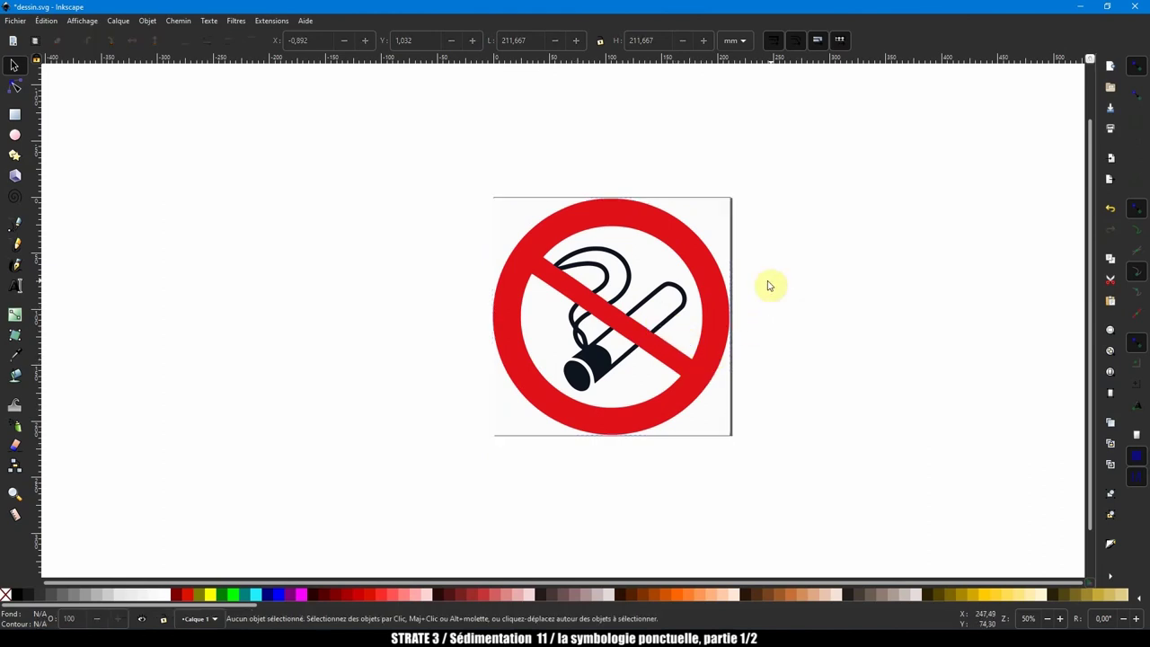
# - Try to remove the fill from the whole traced group, and undo the change
pyautogui.click(705, 224)
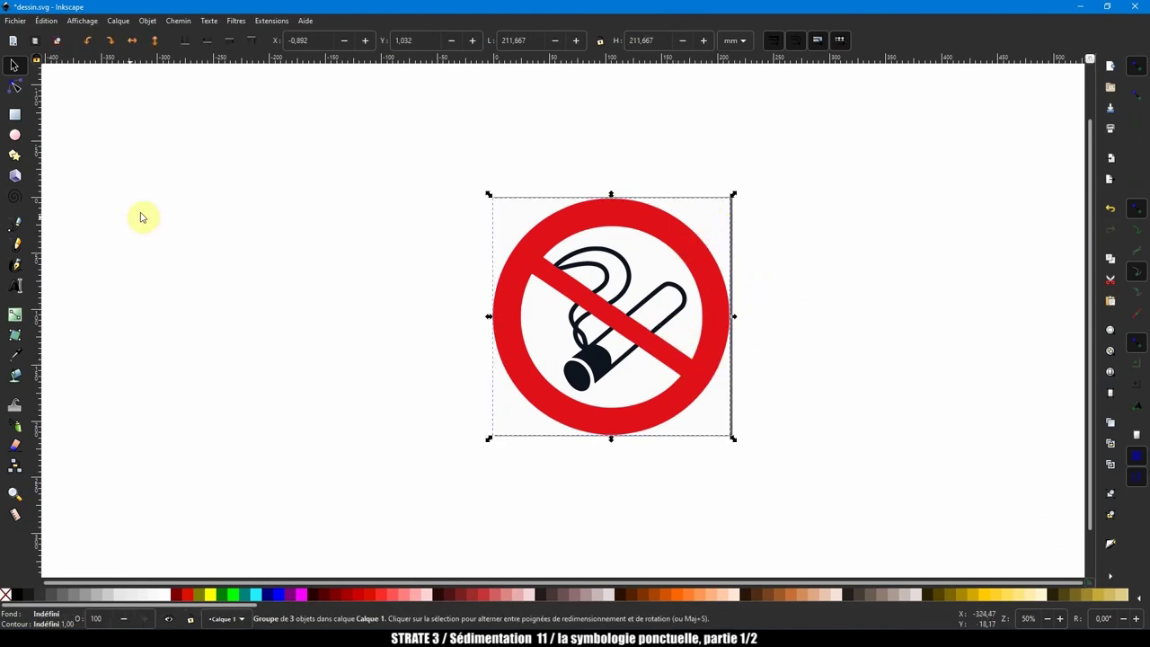
pyautogui.click(17, 378)
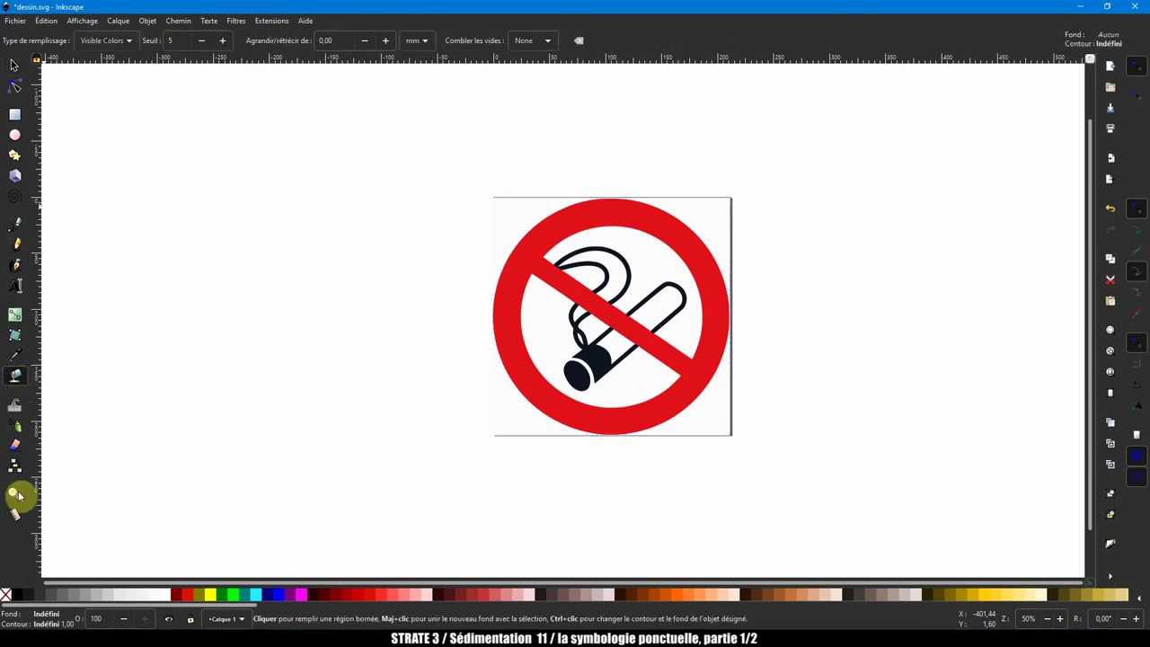
pyautogui.click(6, 596)
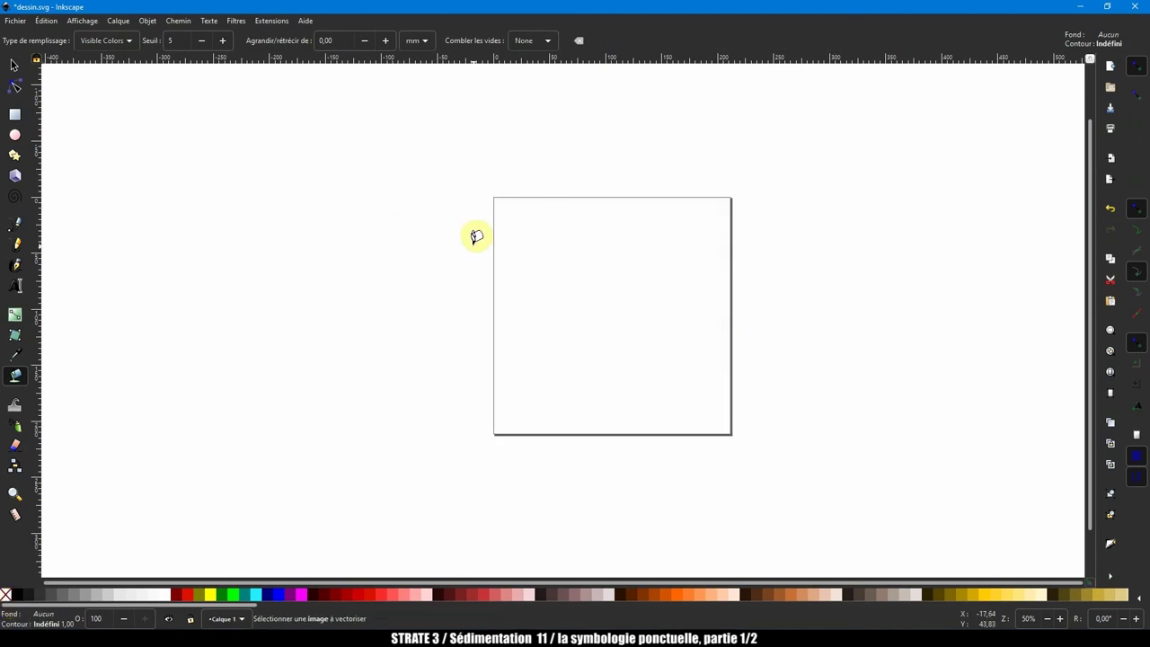
pyautogui.hotkey('ctrl', 'z')
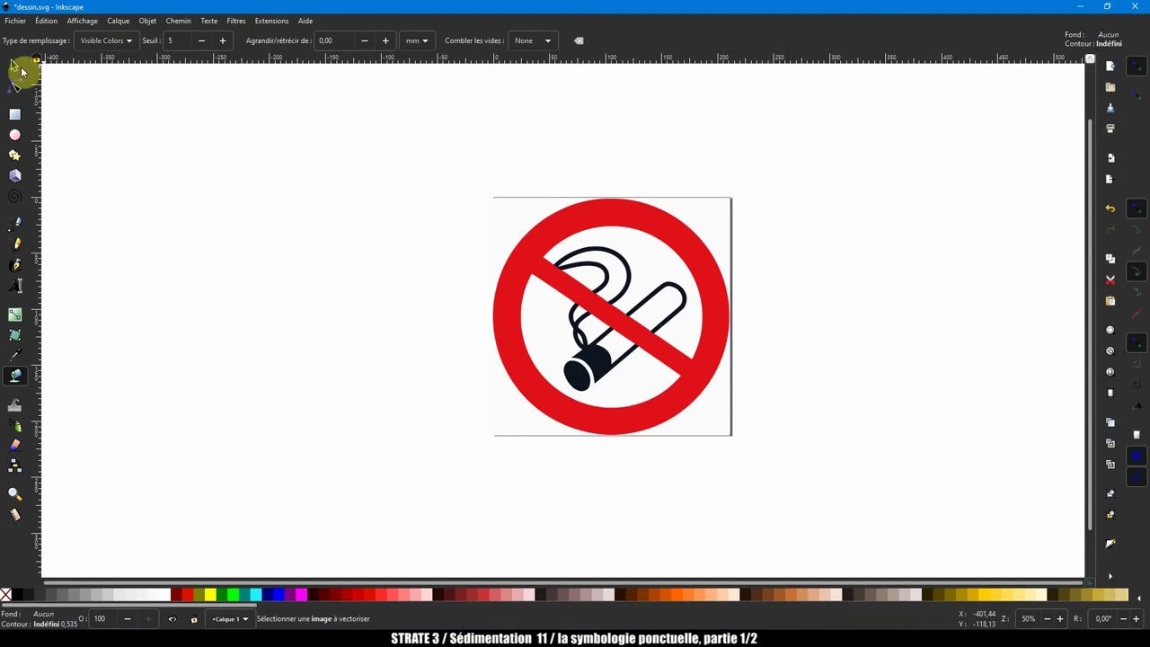
# - Enter the traced group, select its parts and move them off the page to its left side
pyautogui.click(16, 69)
pyautogui.click(154, 123)
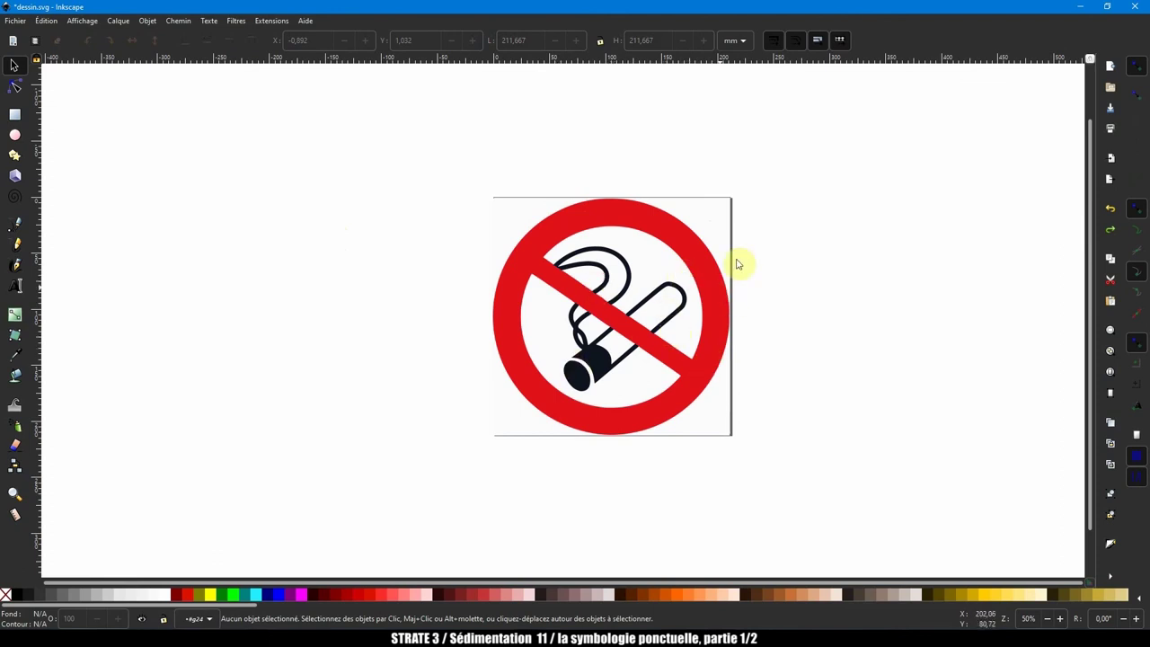
pyautogui.moveTo(733, 243); pyautogui.dragTo(519, 404)
pyautogui.moveTo(646, 320); pyautogui.dragTo(385, 338)
pyautogui.click(213, 123)
# - Draw a purple rectangle about 181 × 168 mm over the pictogram's upper right part and send it to the back
pyautogui.press('r')
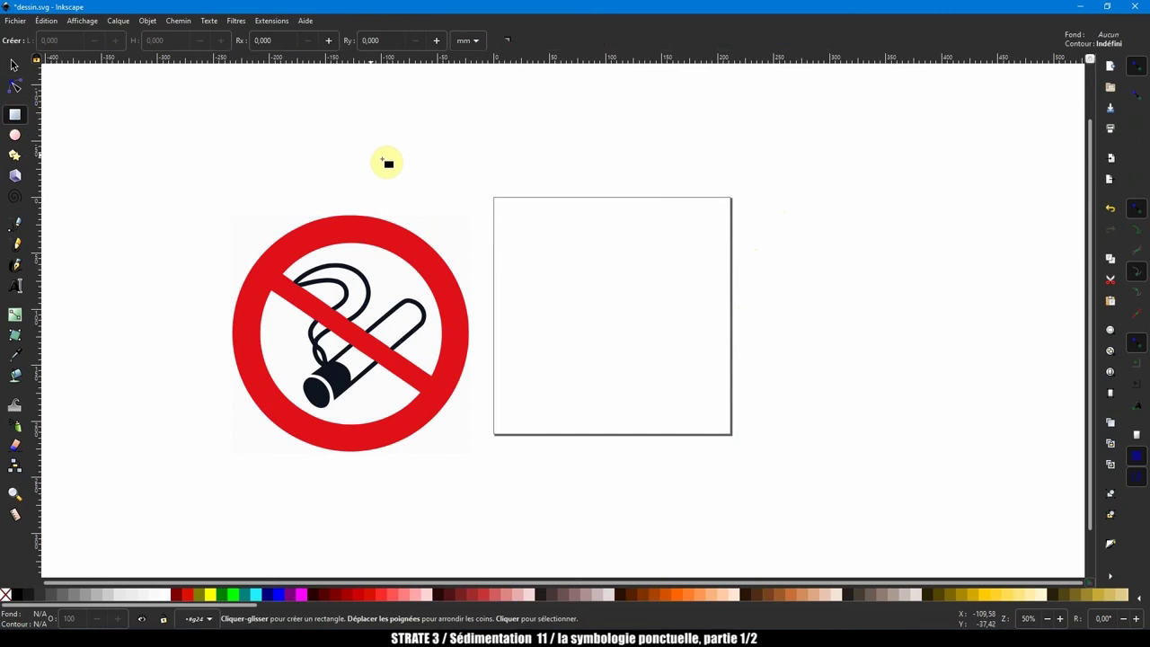
pyautogui.moveTo(527, 335); pyautogui.dragTo(326, 147)
pyautogui.click(287, 594)
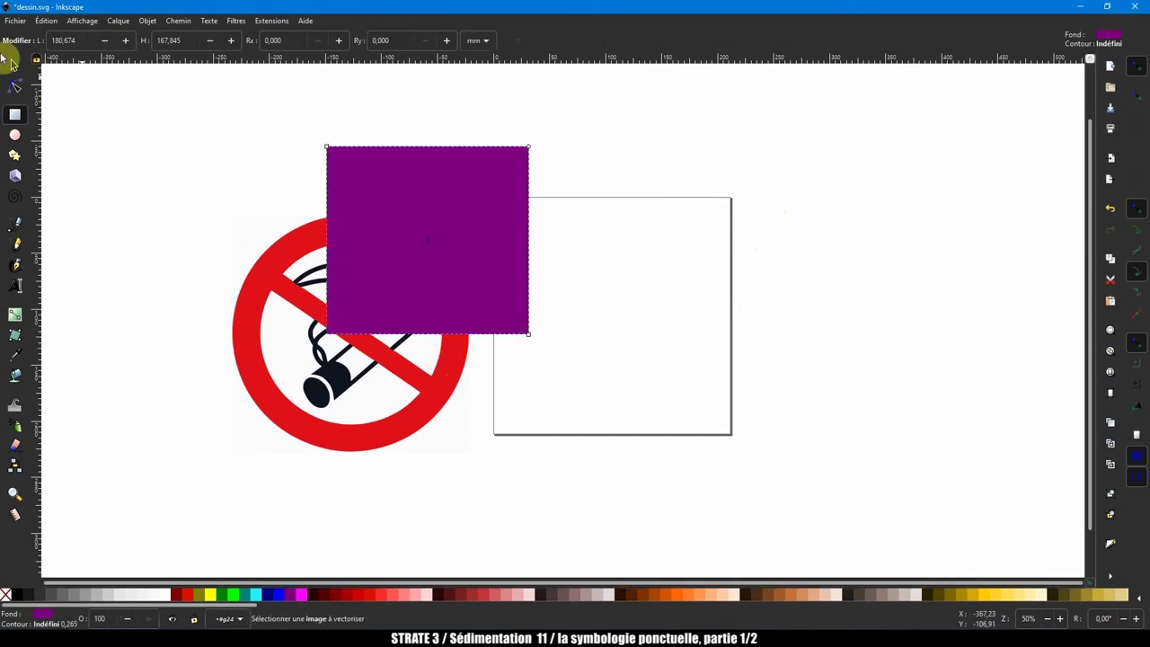
pyautogui.press('s')
pyautogui.click(330, 98)
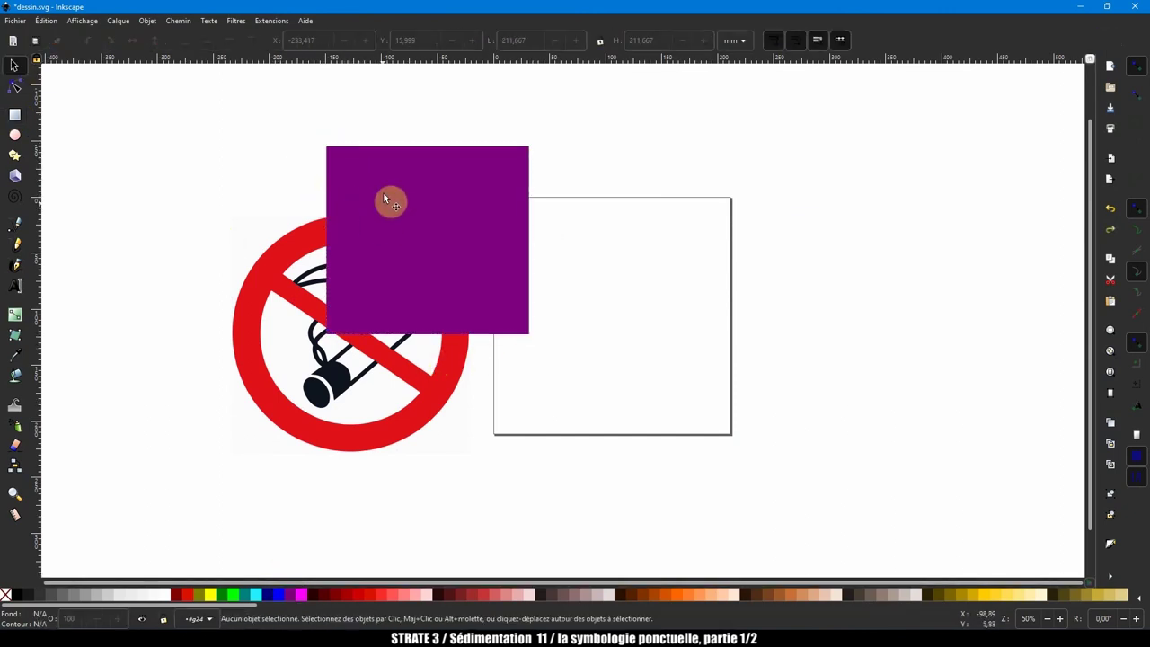
pyautogui.click(337, 175)
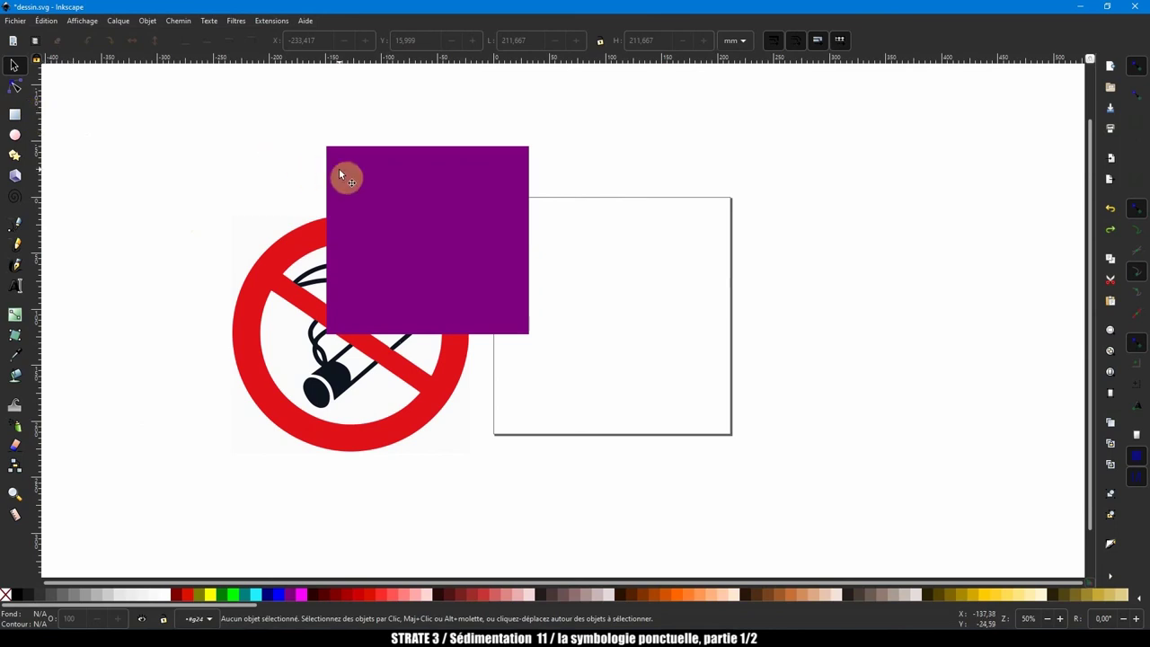
pyautogui.click(149, 21)
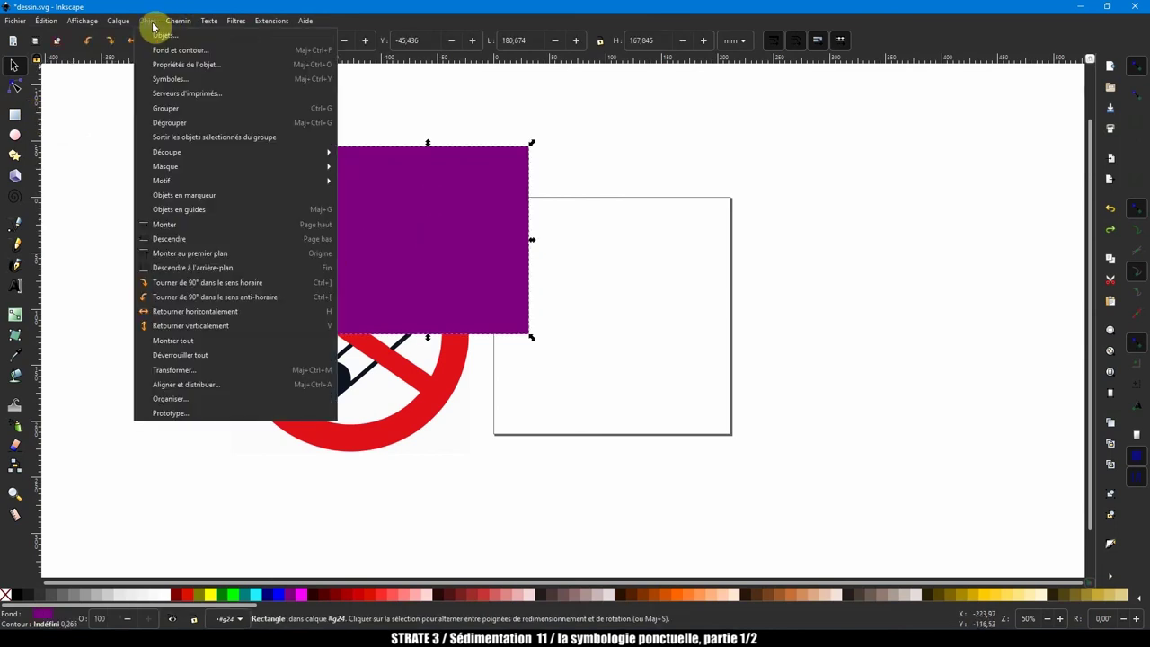
pyautogui.click(226, 267)
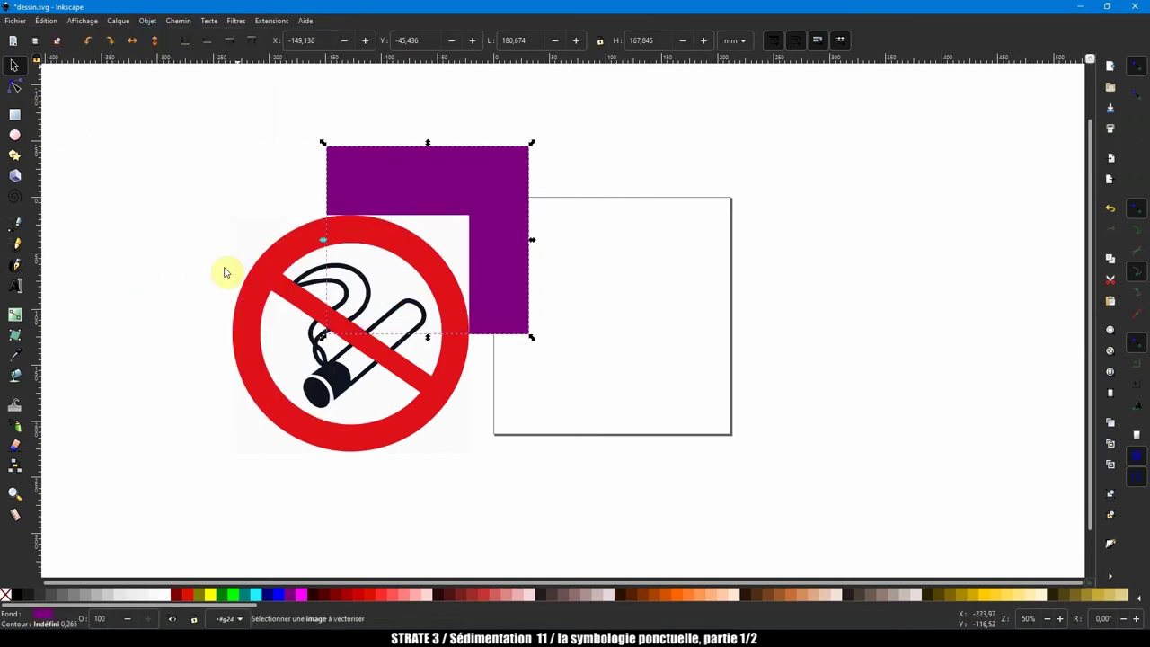
# - Select the white background path of the traced pictogram and set its fill to none
pyautogui.click(248, 192)
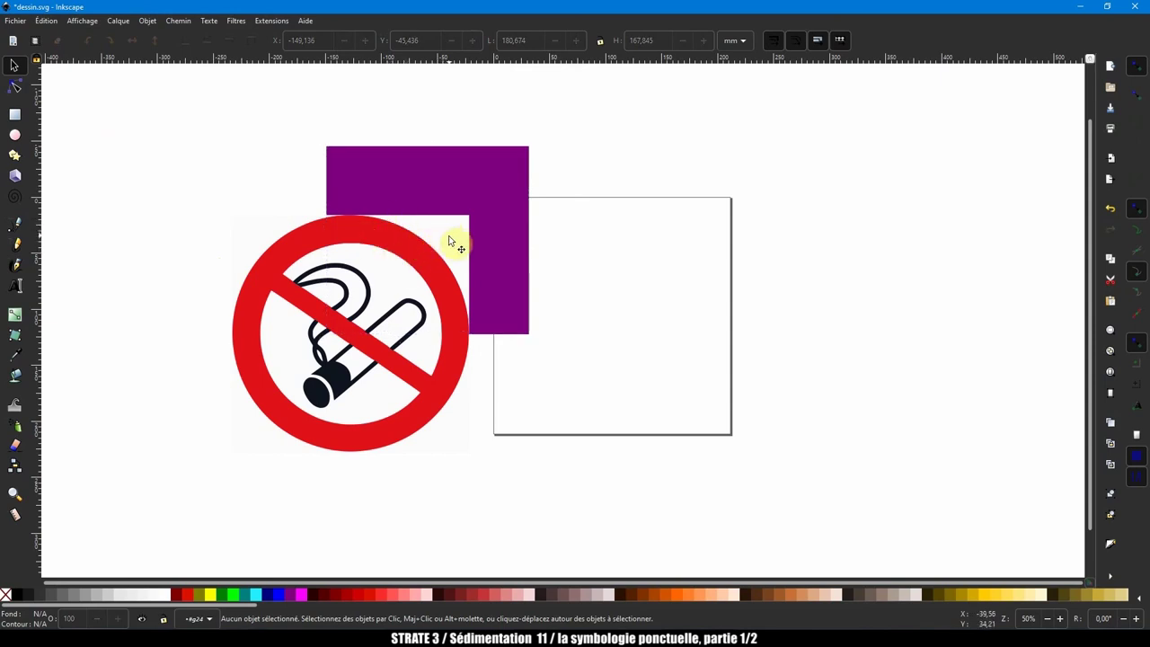
pyautogui.click(402, 235)
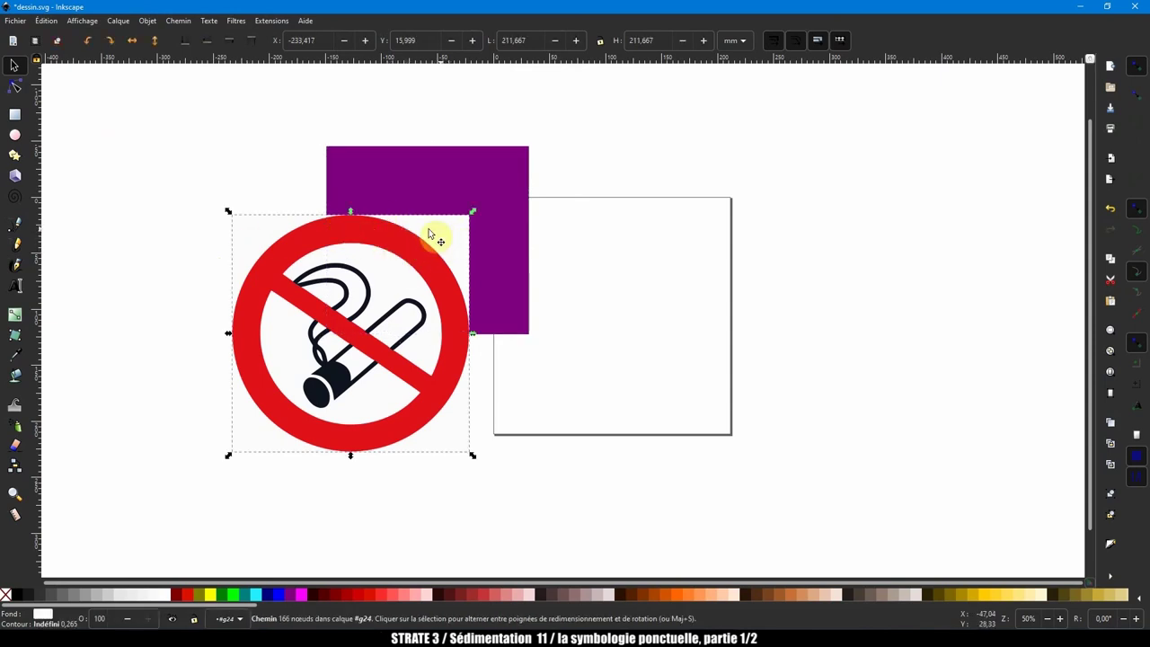
pyautogui.doubleClick(429, 236)
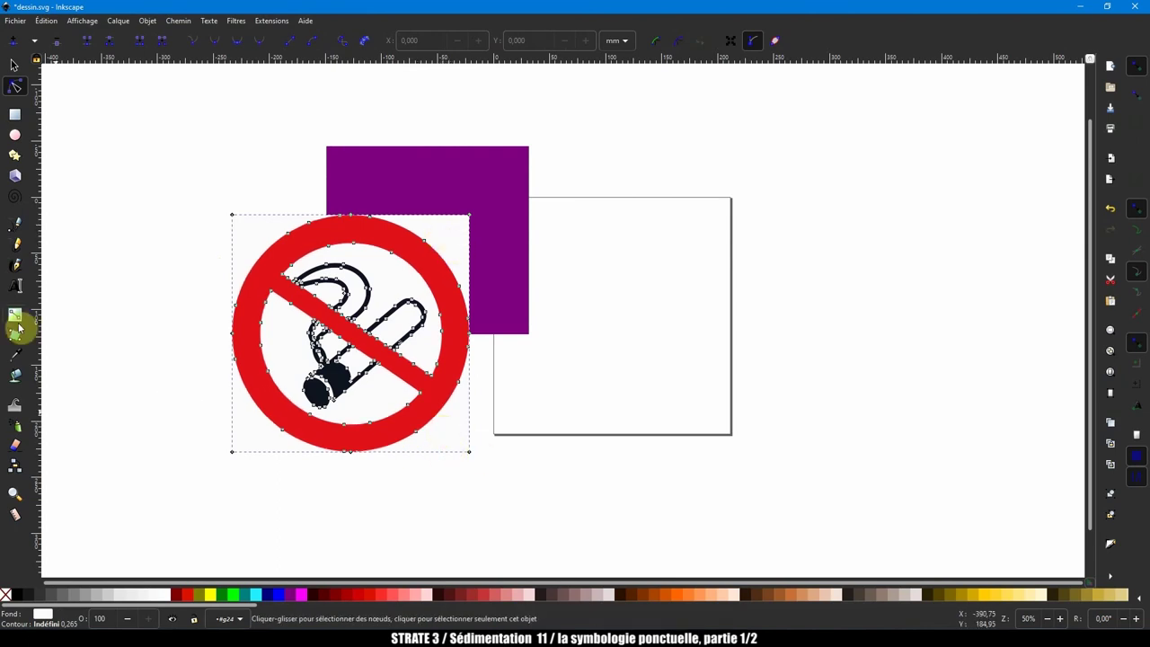
pyautogui.click(16, 372)
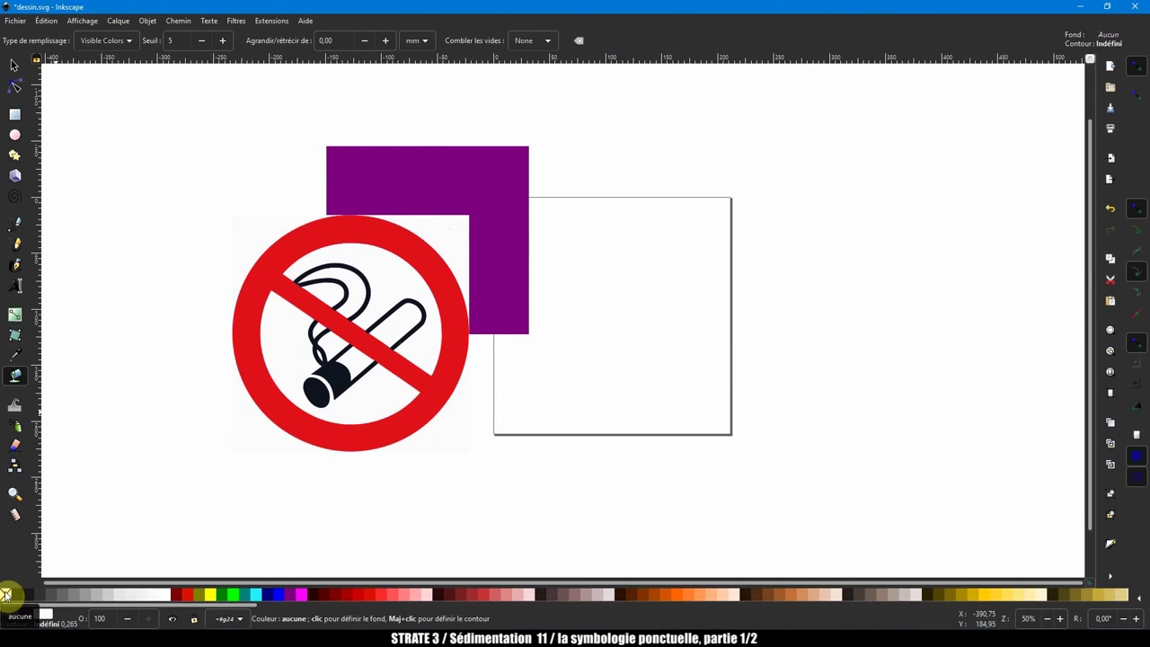
pyautogui.click(6, 592)
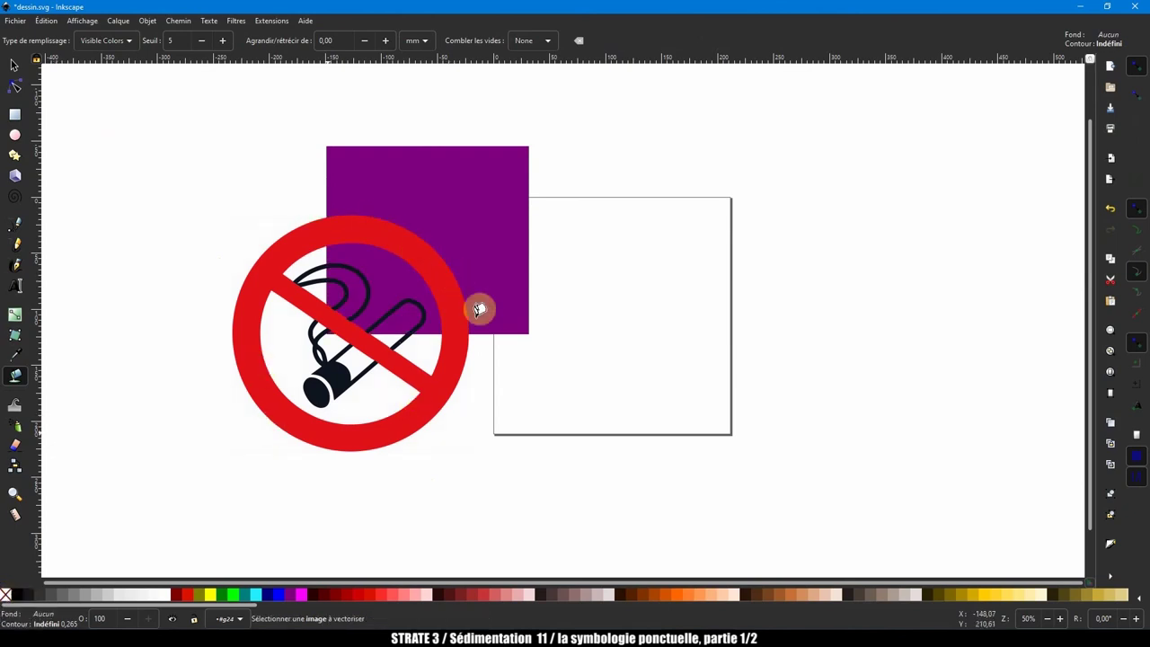
# - Delete the purple rectangle behind the pictogram
pyautogui.press('s')
pyautogui.click(393, 161)
pyautogui.press('Delete')
# - Move the pictogram without its background back onto the page, fitted within the page border
pyautogui.click(398, 238)
pyautogui.moveTo(261, 283); pyautogui.dragTo(522, 262)
pyautogui.click(632, 123)
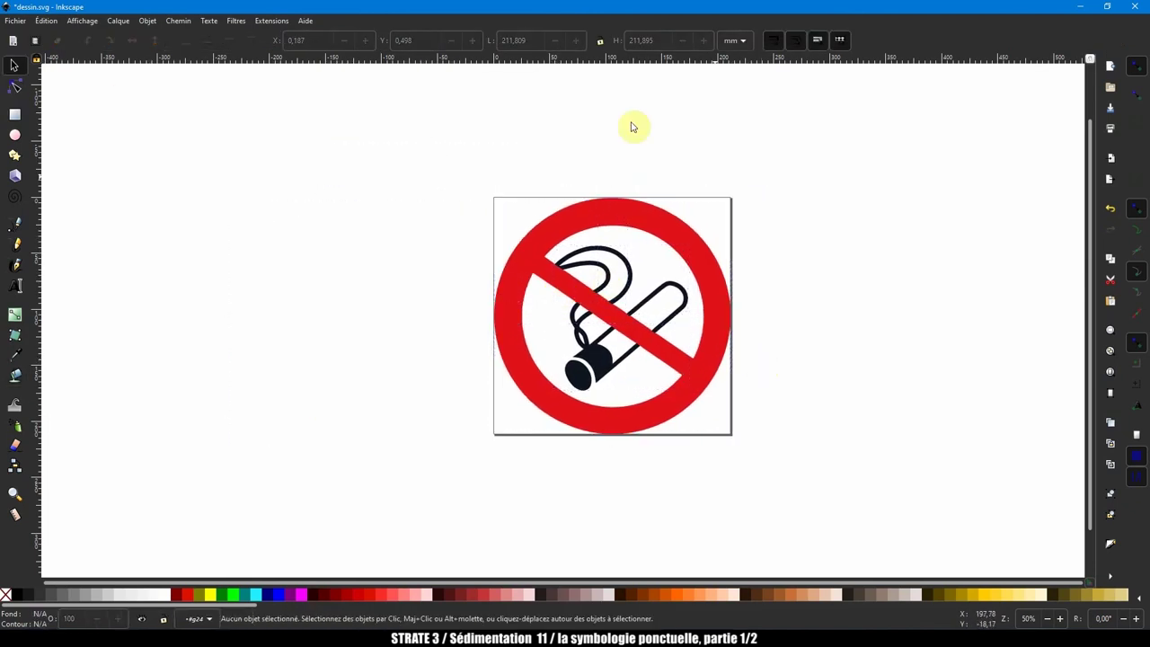
# - Save the drawing as dessin.svg in the MES SVG folder, replacing the existing file
pyautogui.click(17, 21)
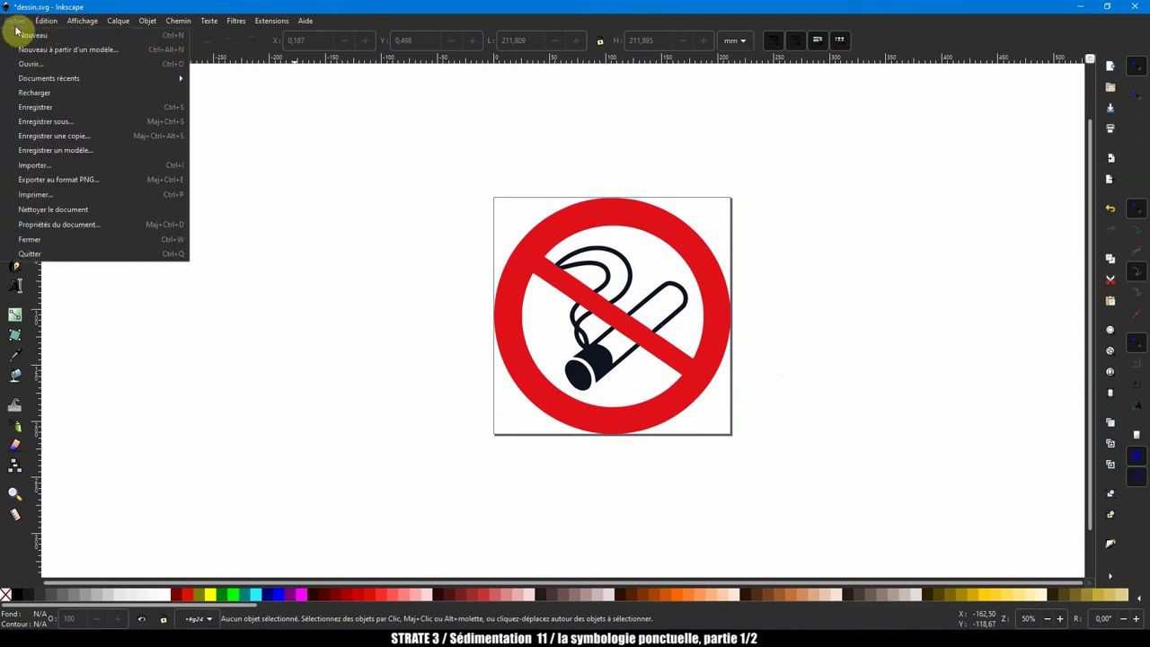
pyautogui.click(59, 121)
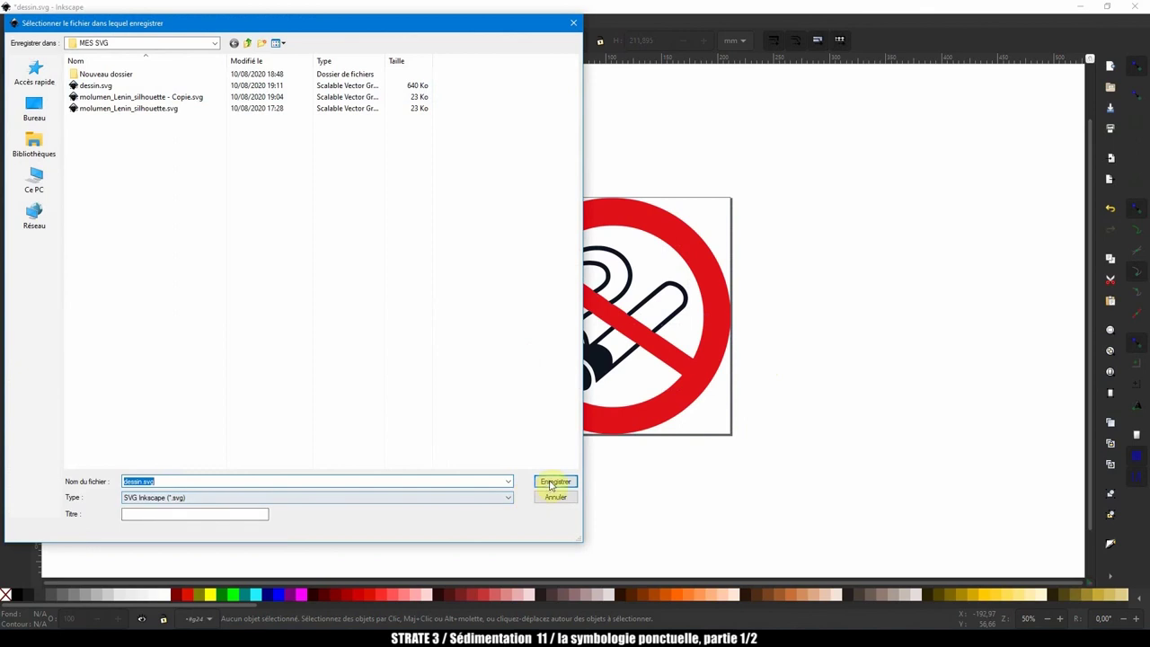
pyautogui.click(553, 480)
pyautogui.click(604, 376)
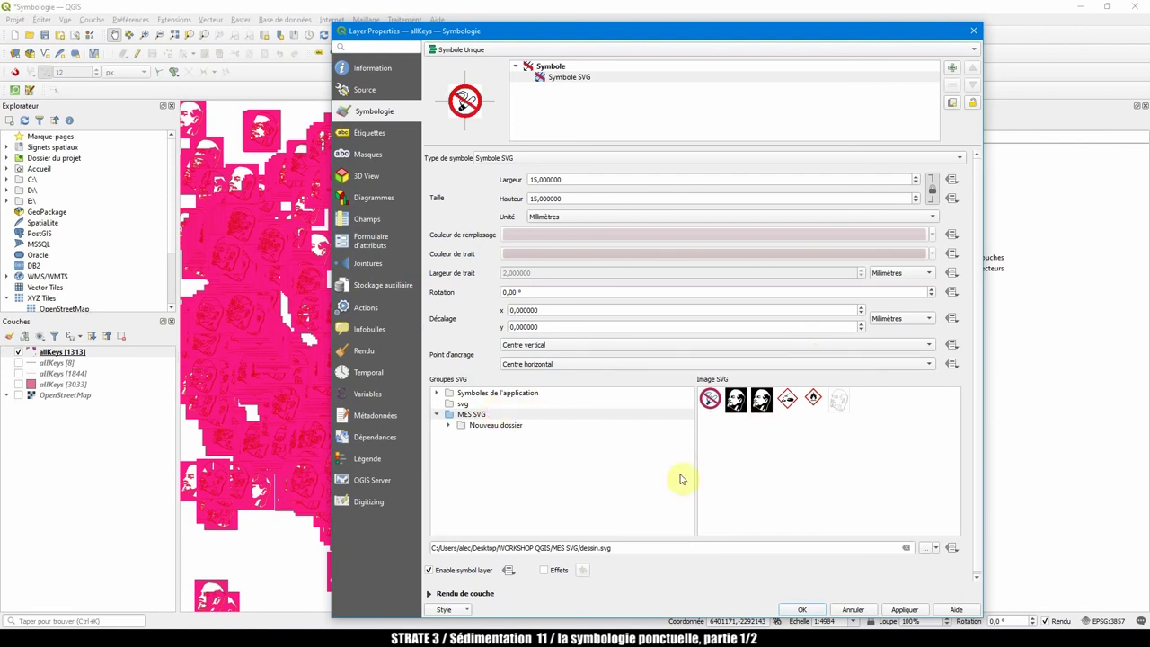
# - In QGIS, reload dessin.svg from the MES SVG group as the allKeys symbol, apply it and uncover the map
pyautogui.click(476, 403)
pyautogui.click(468, 414)
pyautogui.click(710, 400)
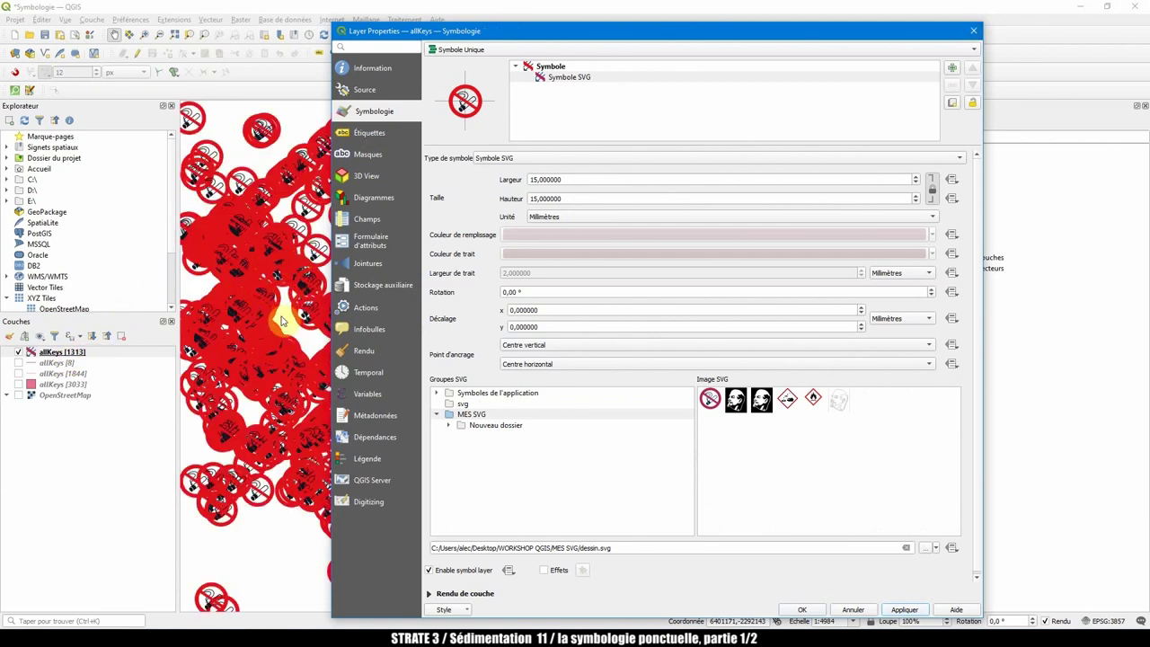
pyautogui.moveTo(547, 31); pyautogui.dragTo(787, 21)
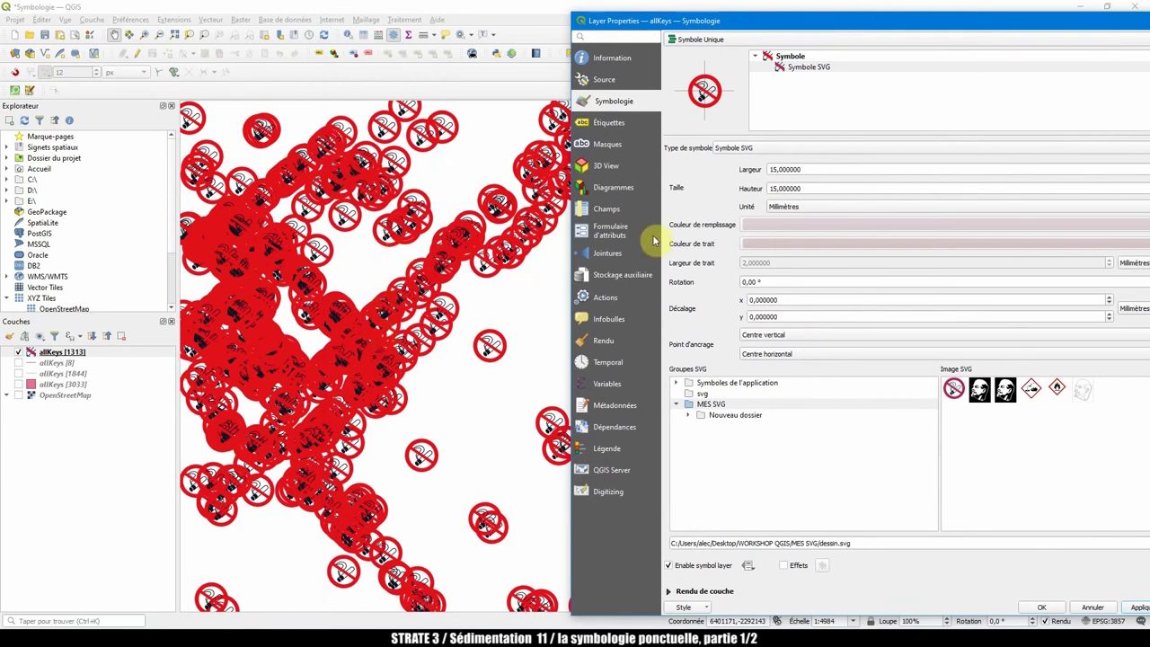
# - Set the SVG symbol's width to 3 millimetres with the height kept proportional, and apply it to the allKeys layer
pyautogui.moveTo(819, 169); pyautogui.dragTo(639, 169)
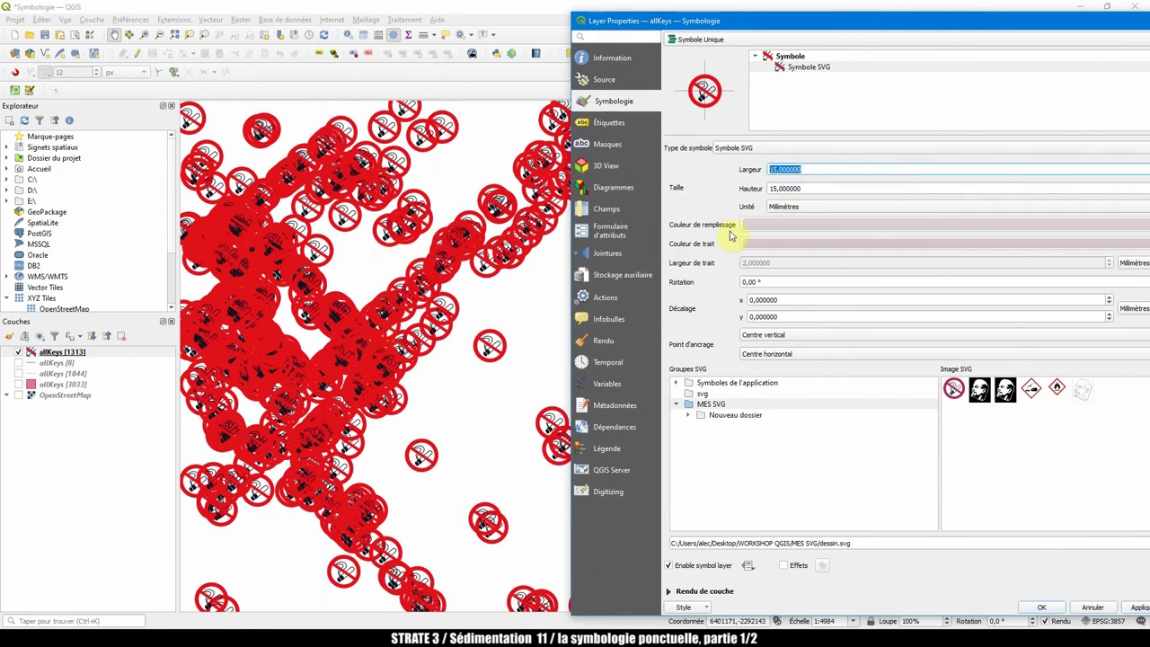
pyautogui.write('5')
pyautogui.moveTo(813, 170); pyautogui.dragTo(641, 170)
pyautogui.write('3')
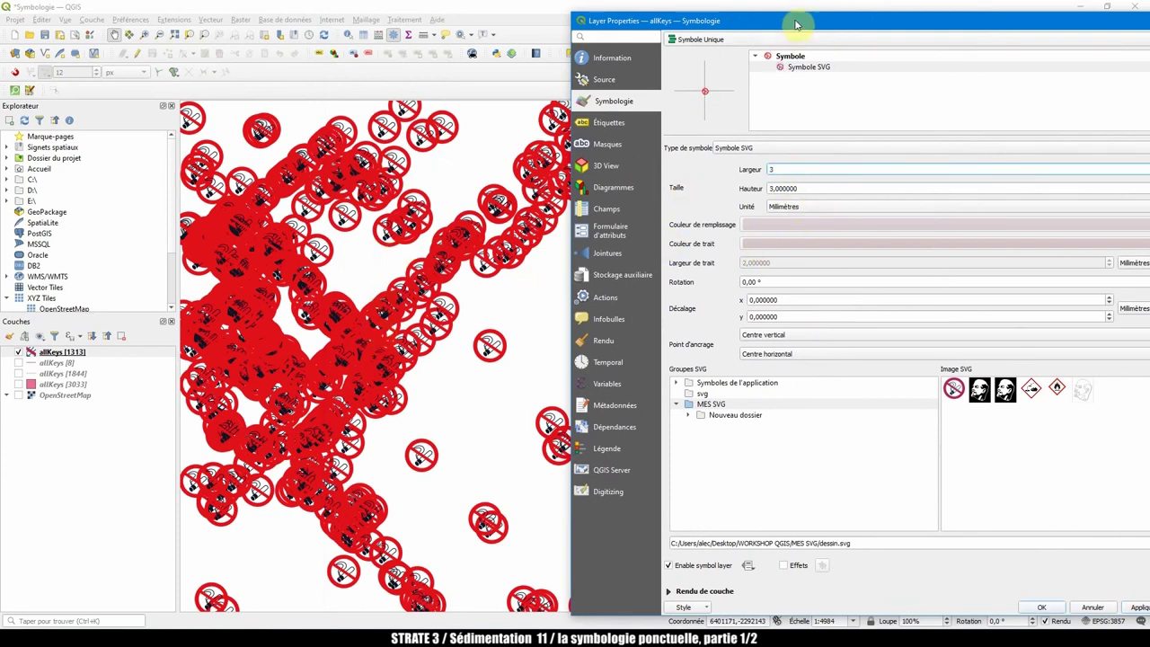
pyautogui.moveTo(795, 24); pyautogui.dragTo(649, 29)
pyautogui.click(997, 612)
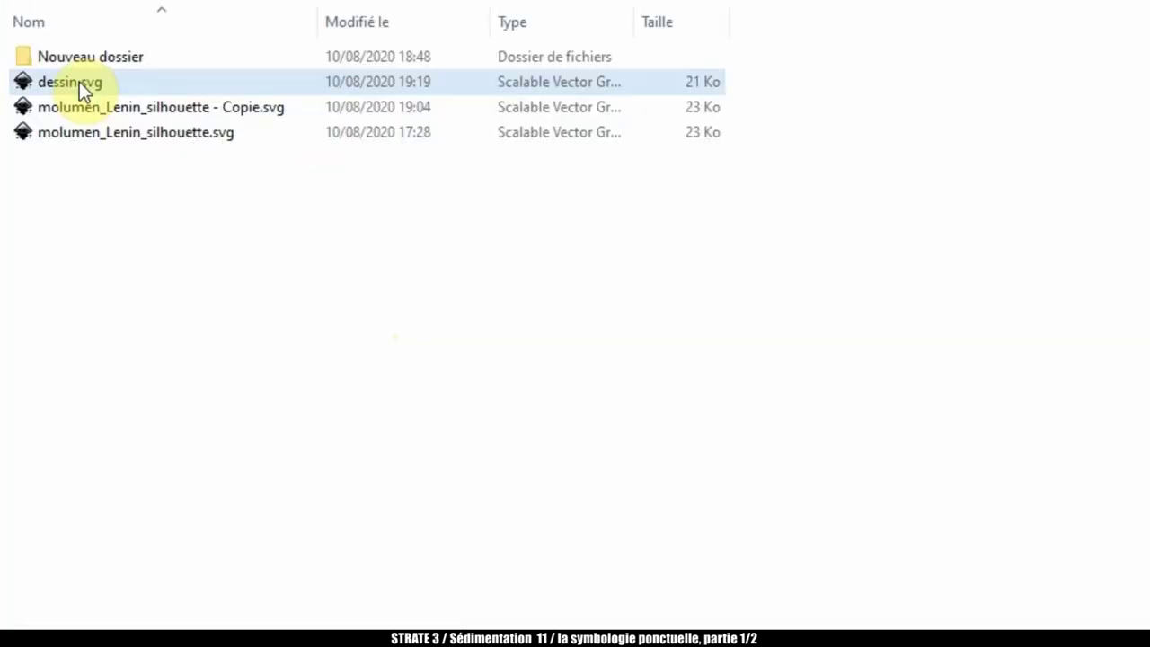
# - Open dessin.svg from its folder in Notepad++ and examine the coordinates of its path elements
pyautogui.rightClick(79, 82)
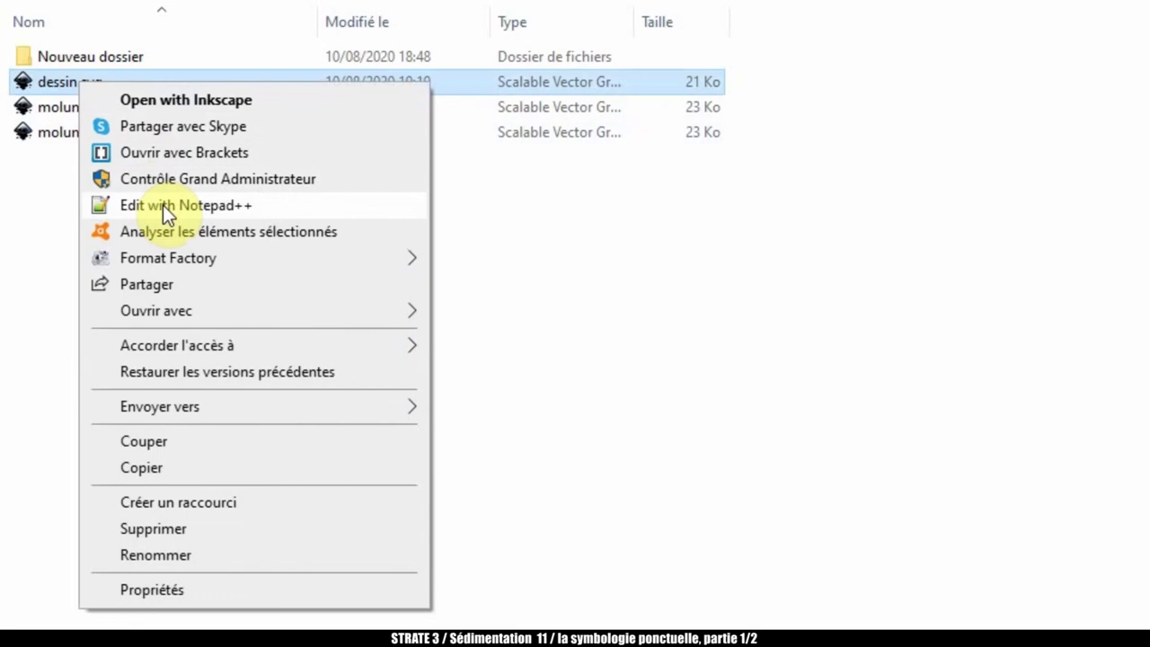
pyautogui.click(163, 204)
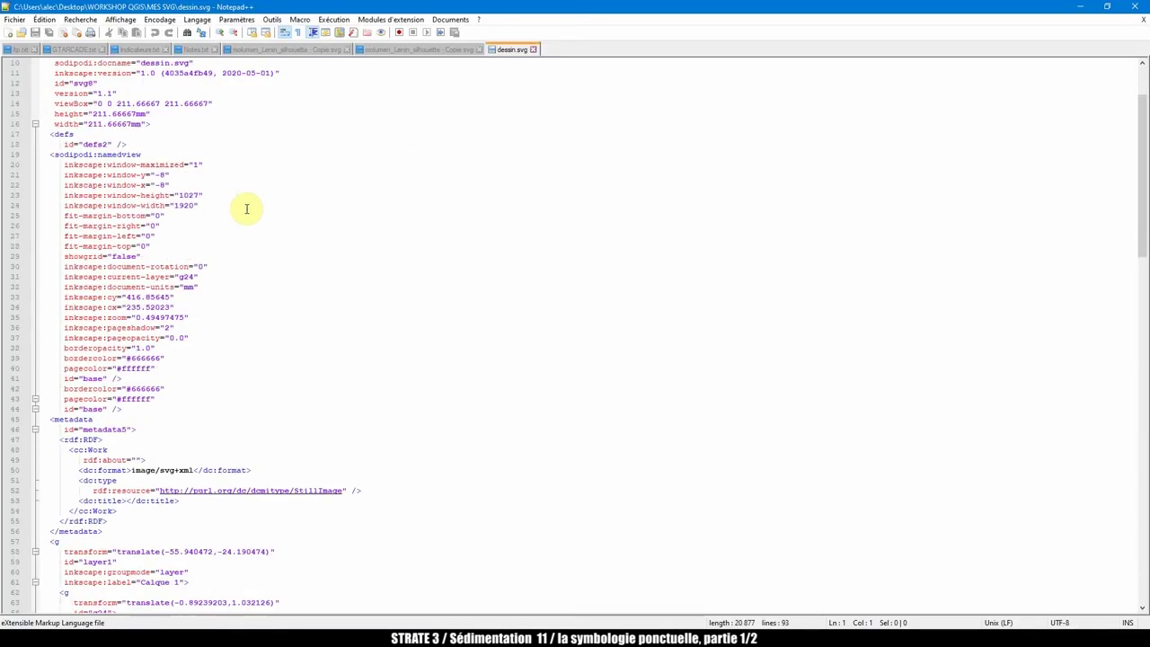
pyautogui.scroll(-10, 247, 209)
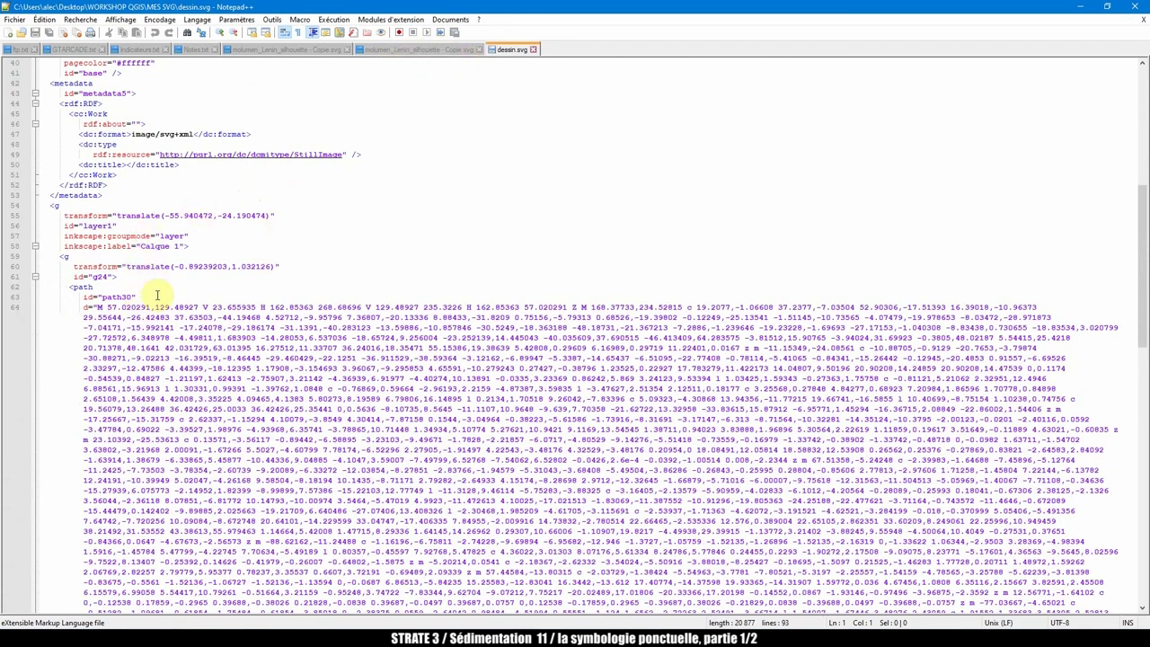
pyautogui.scroll(-1, 121, 289)
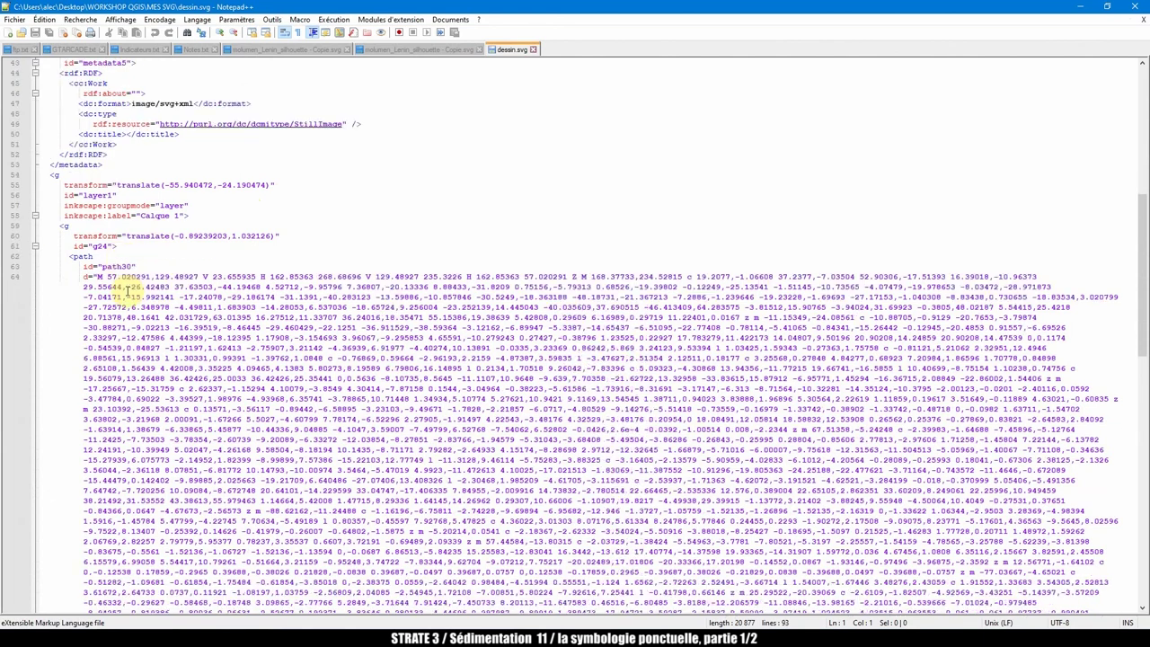
pyautogui.doubleClick(83, 257)
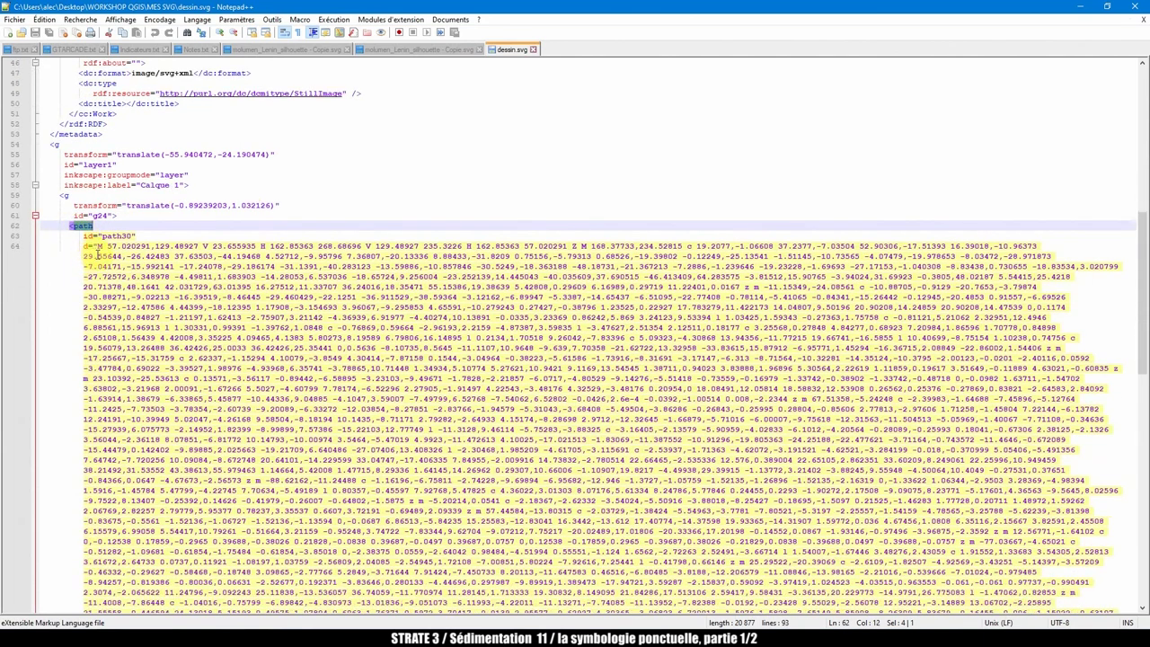
pyautogui.scroll(-7, 125, 265)
pyautogui.scroll(-7, 130, 266)
pyautogui.scroll(10, 121, 234)
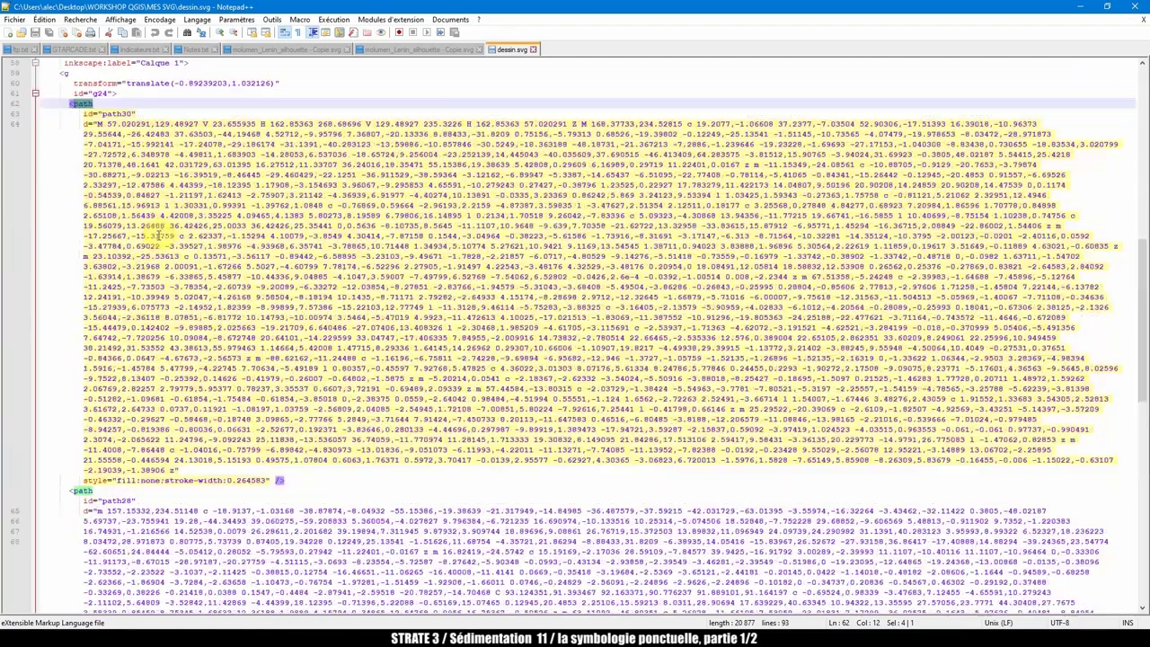